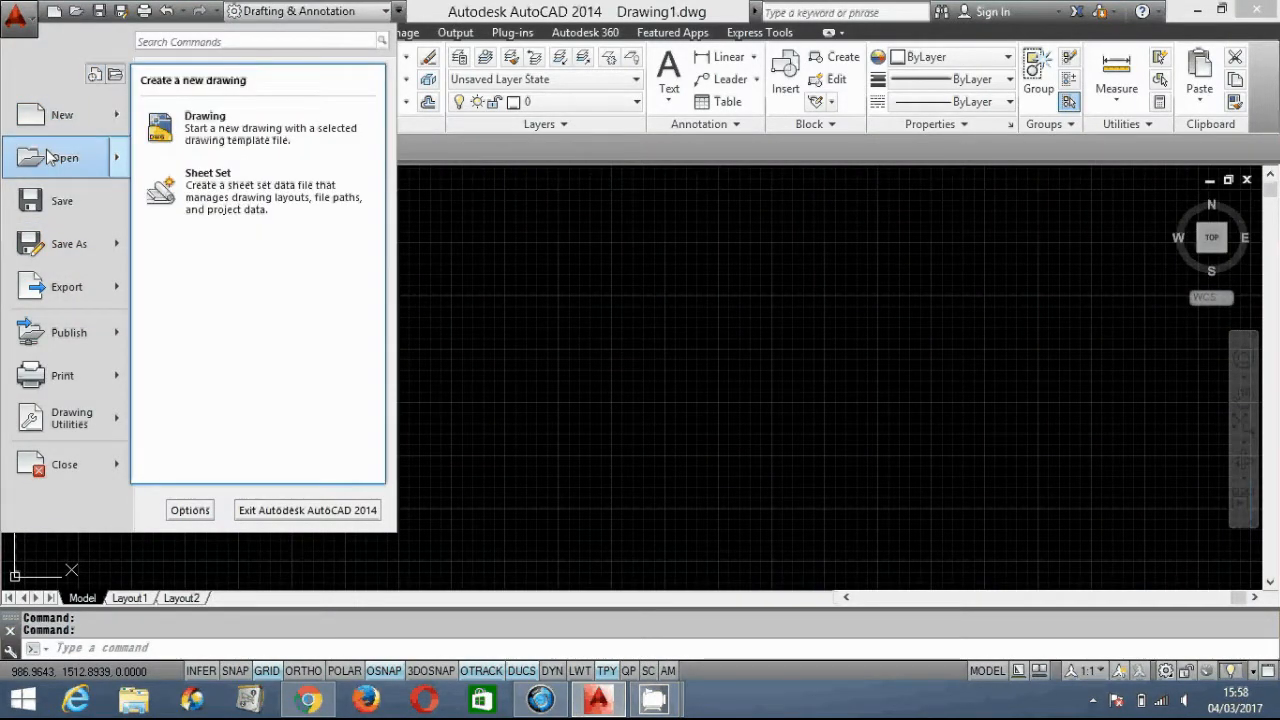
- Show the New, Open and Save As options and recent drawings in the application menu
mouse_move(50, 157)
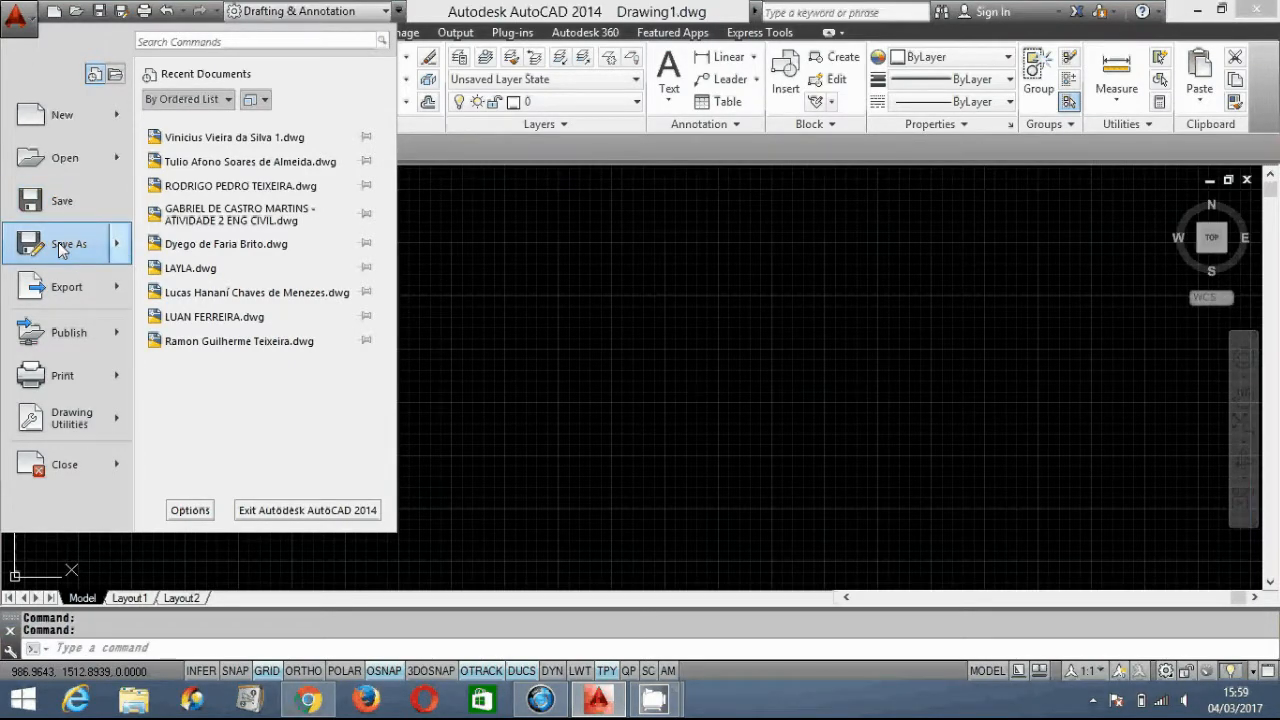
mouse_move(59, 248)
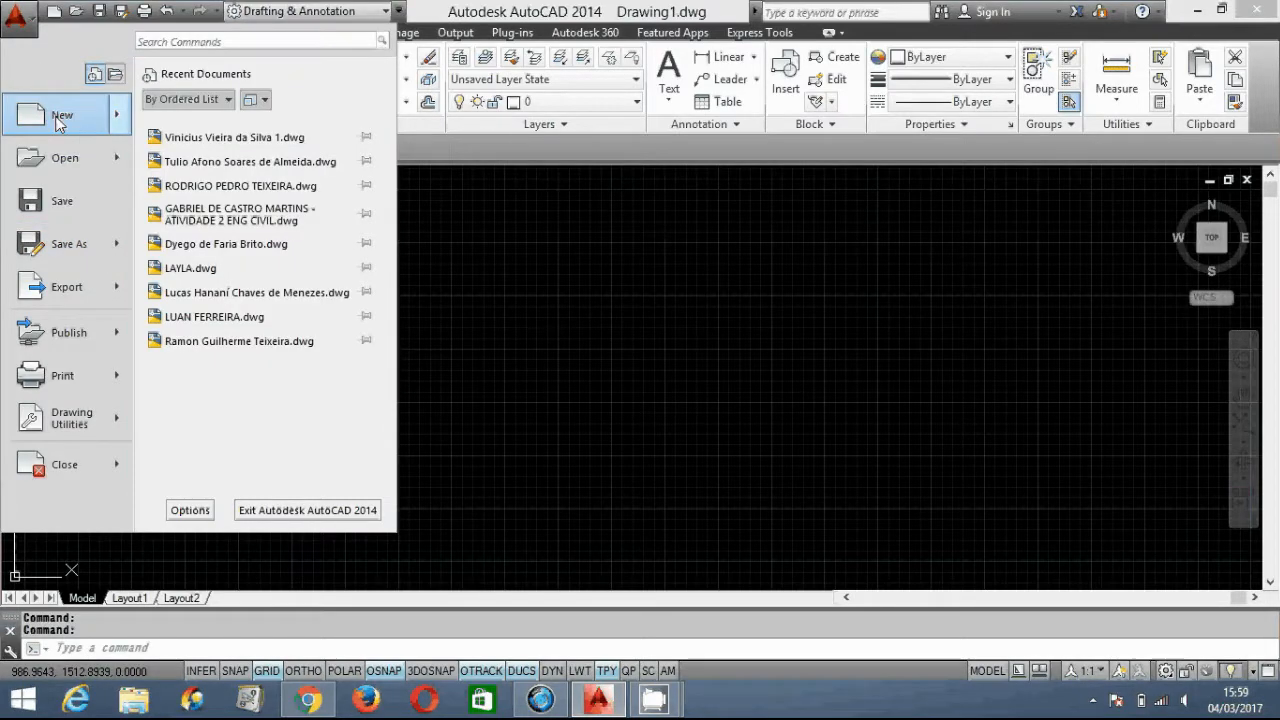
- Create a new drawing, Drawing2, from the acadiso template
click(785, 331)
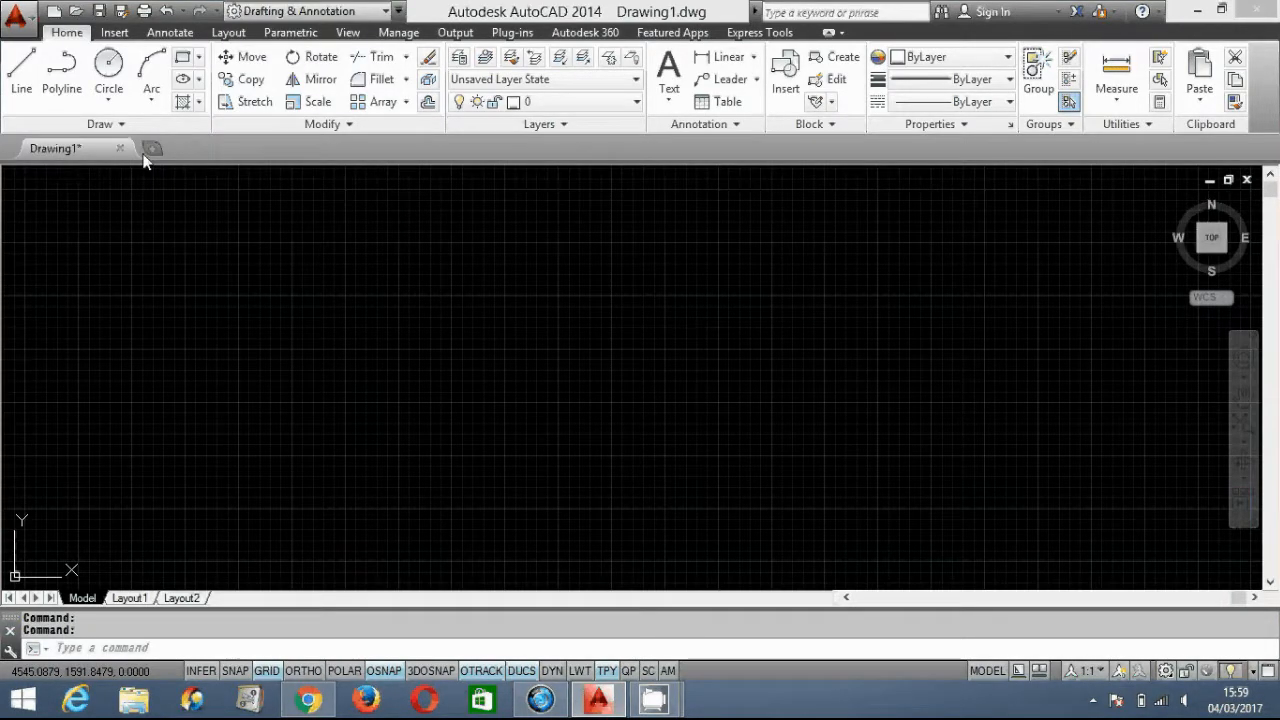
click(149, 151)
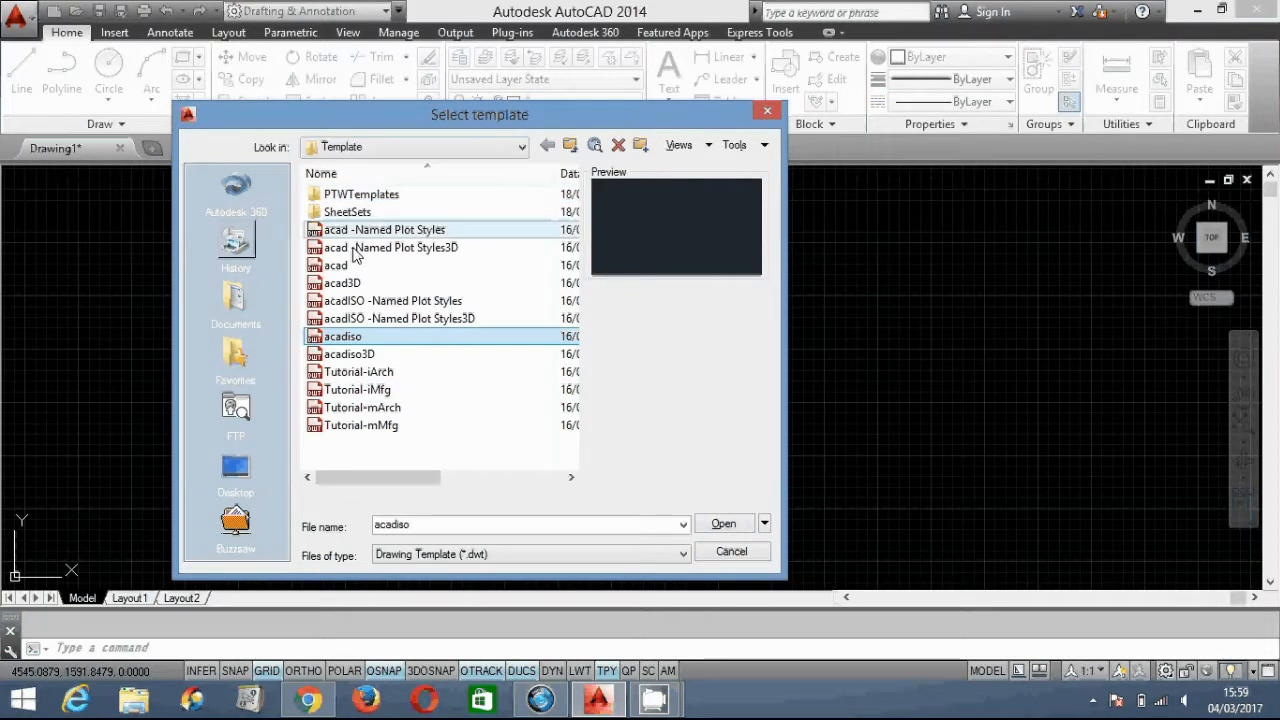
click(724, 524)
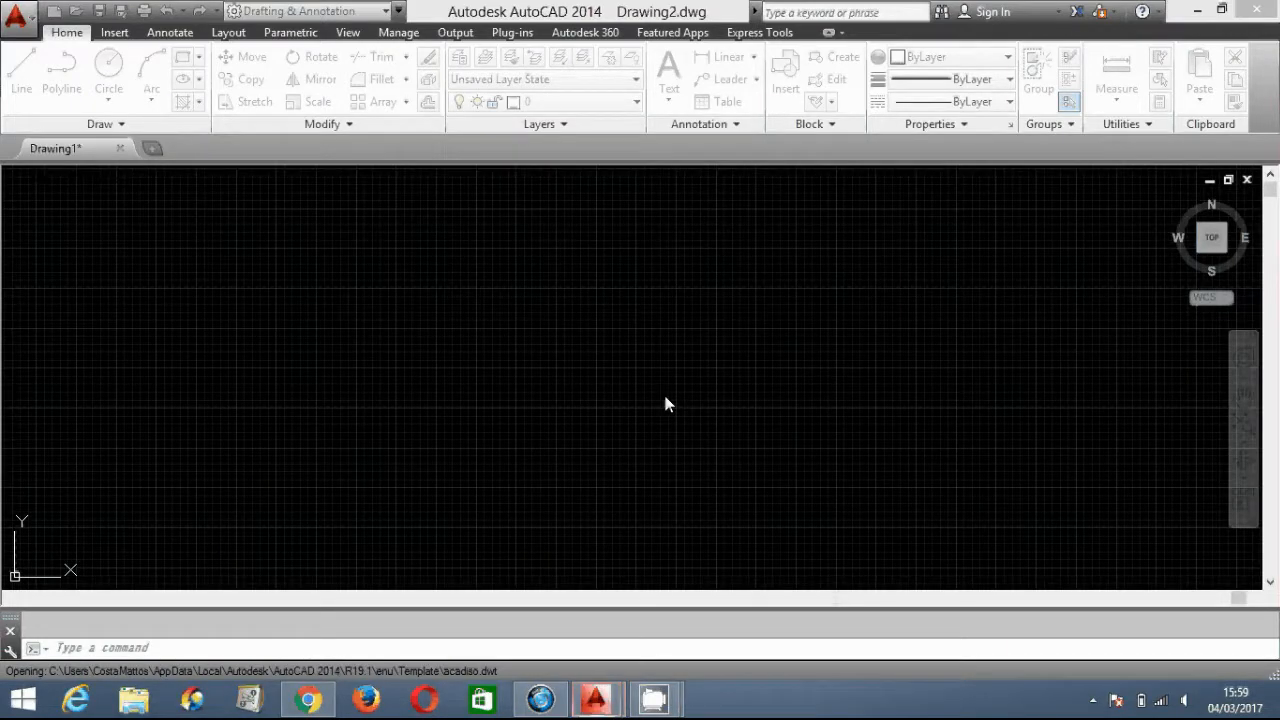
click(18, 17)
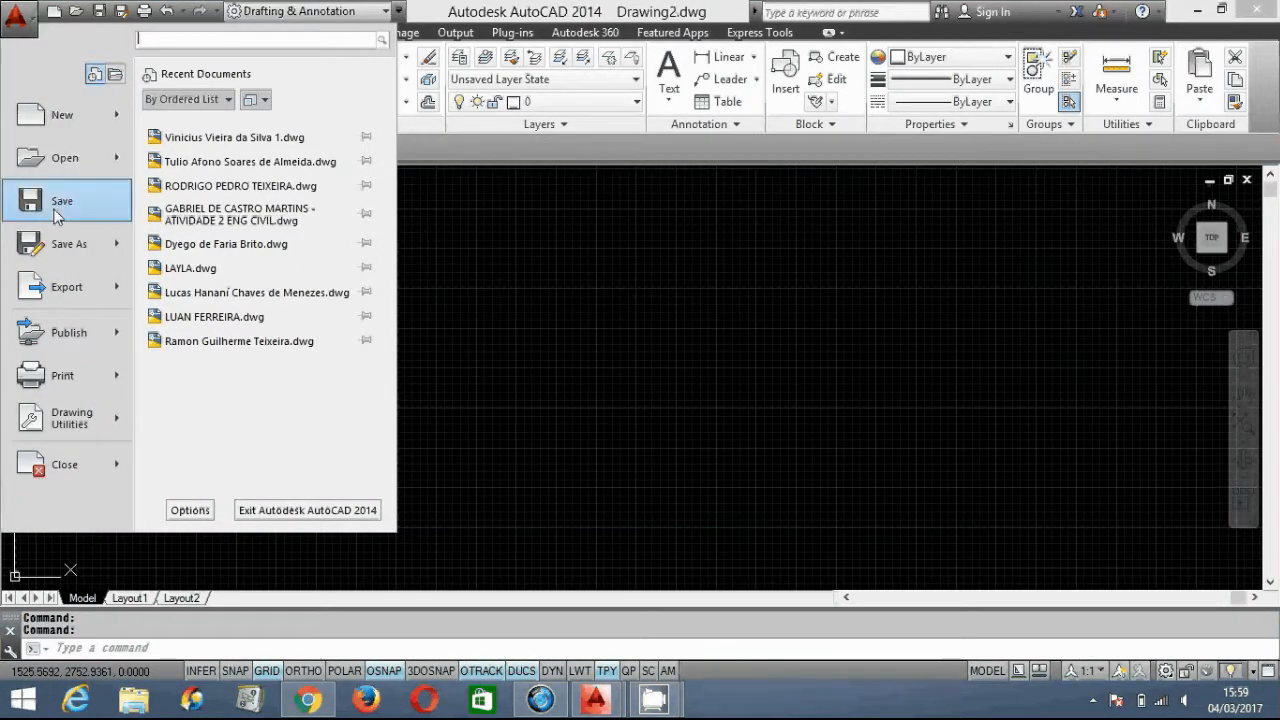
click(17, 20)
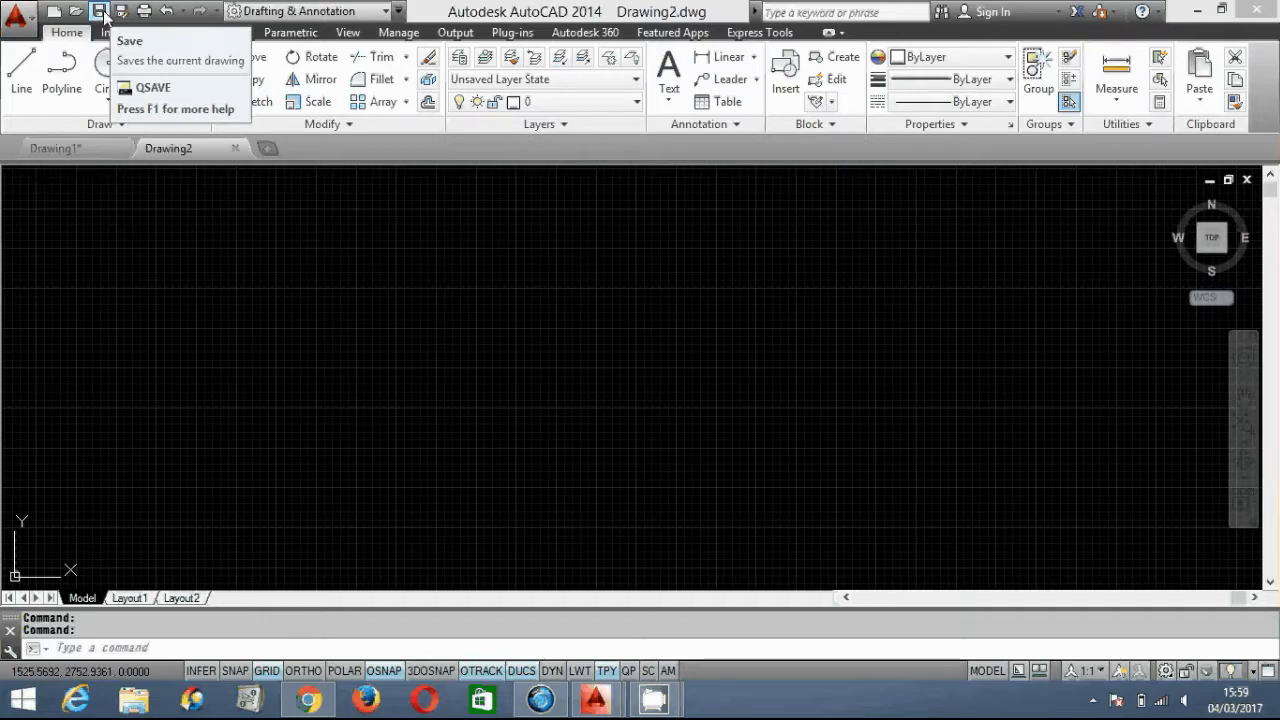
- Save the empty drawing to the Desktop as a .dwg file named with the student's full name
click(53, 10)
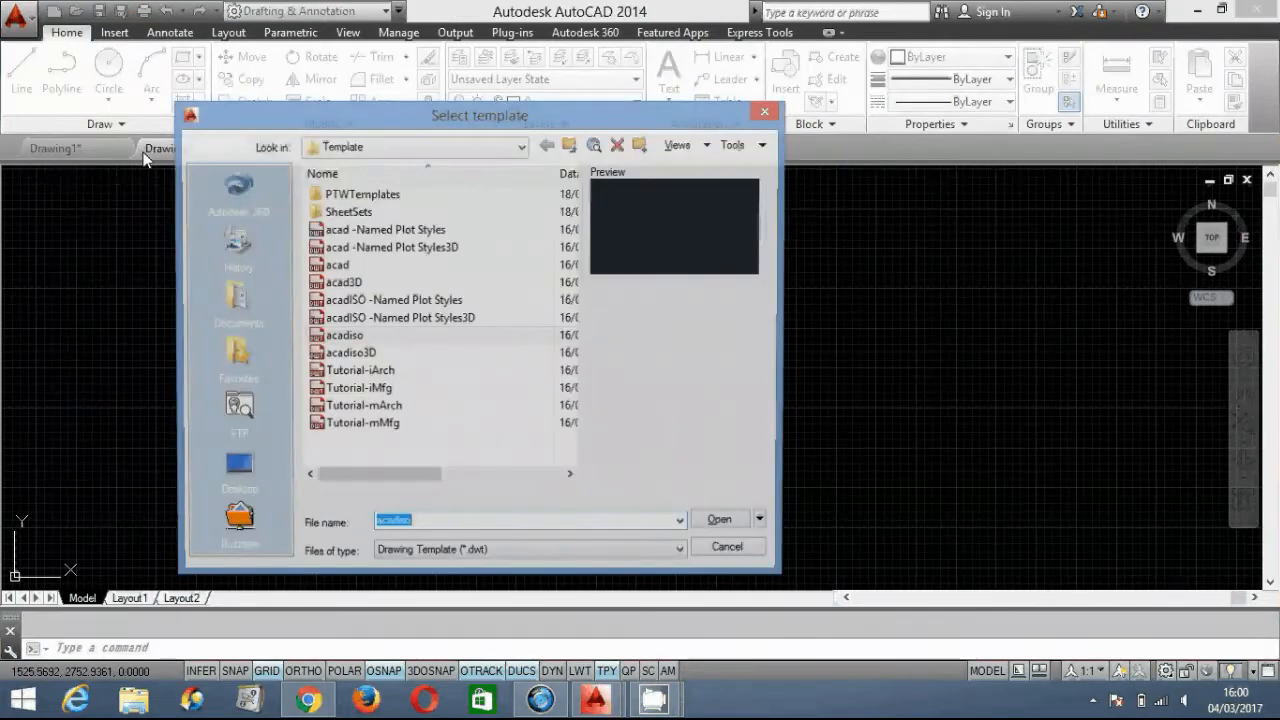
key(Return)
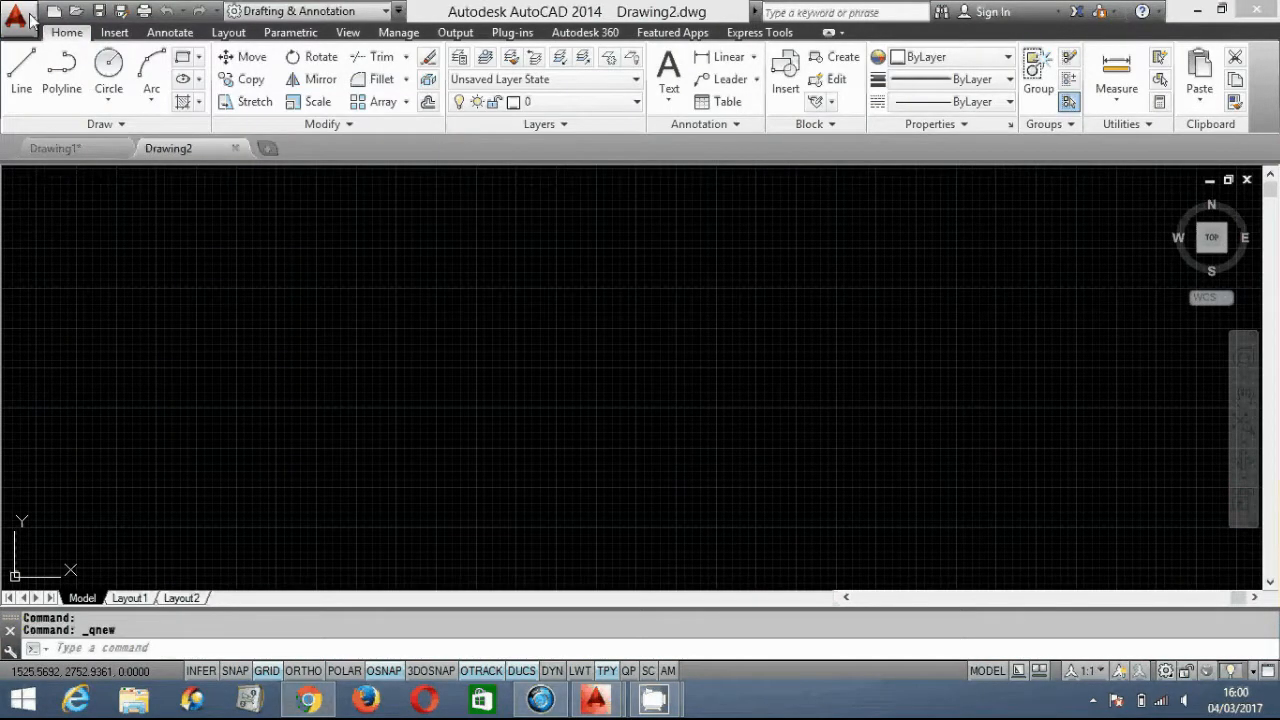
key(ctrl+s)
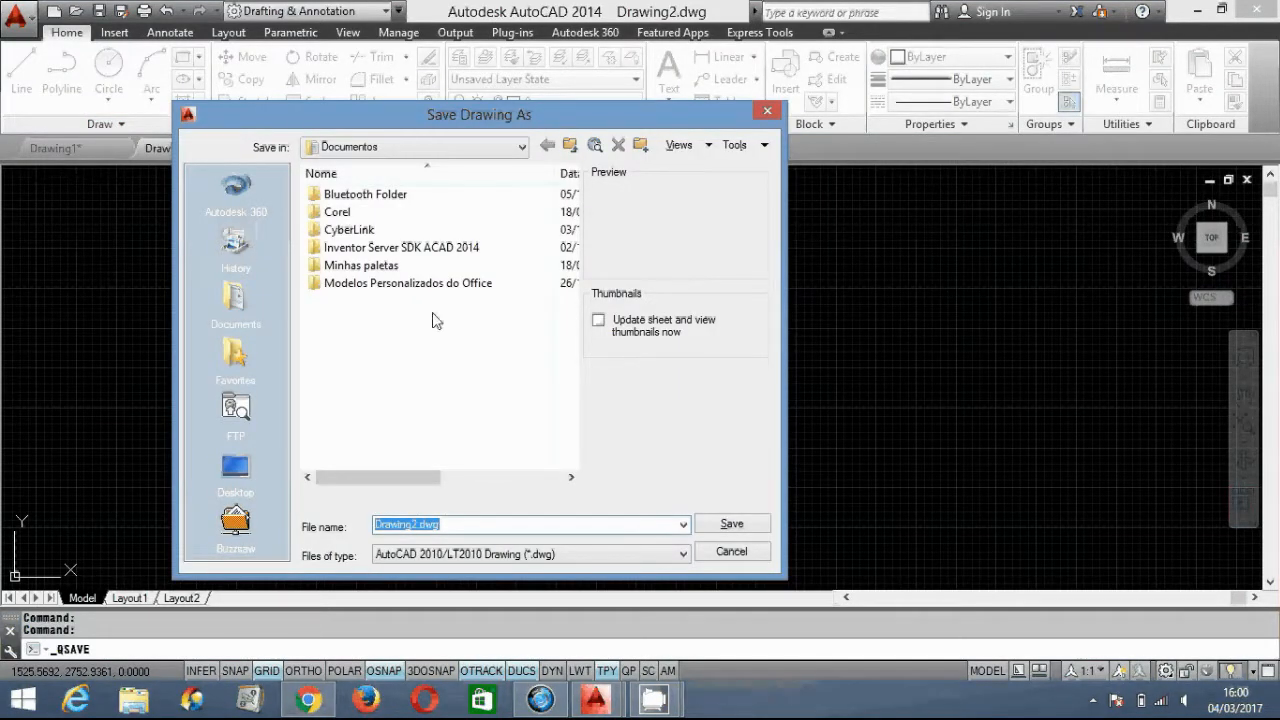
drag(394, 120, 449, 68)
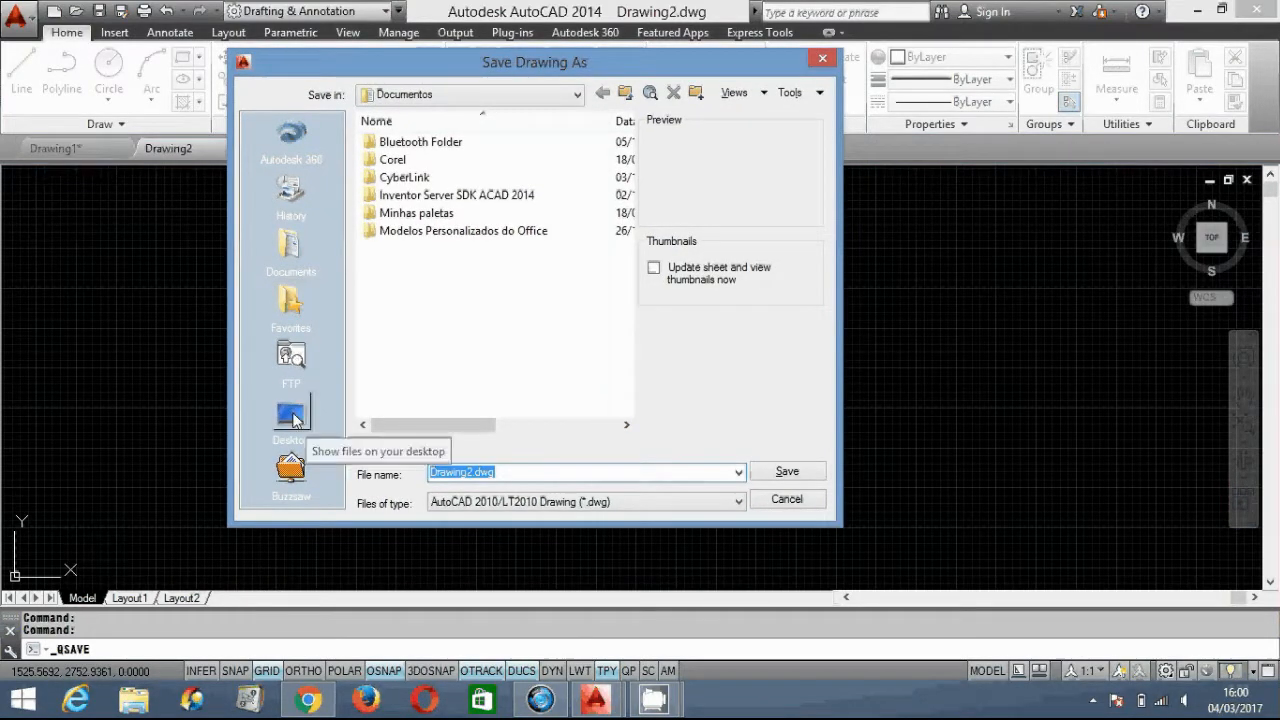
click(291, 416)
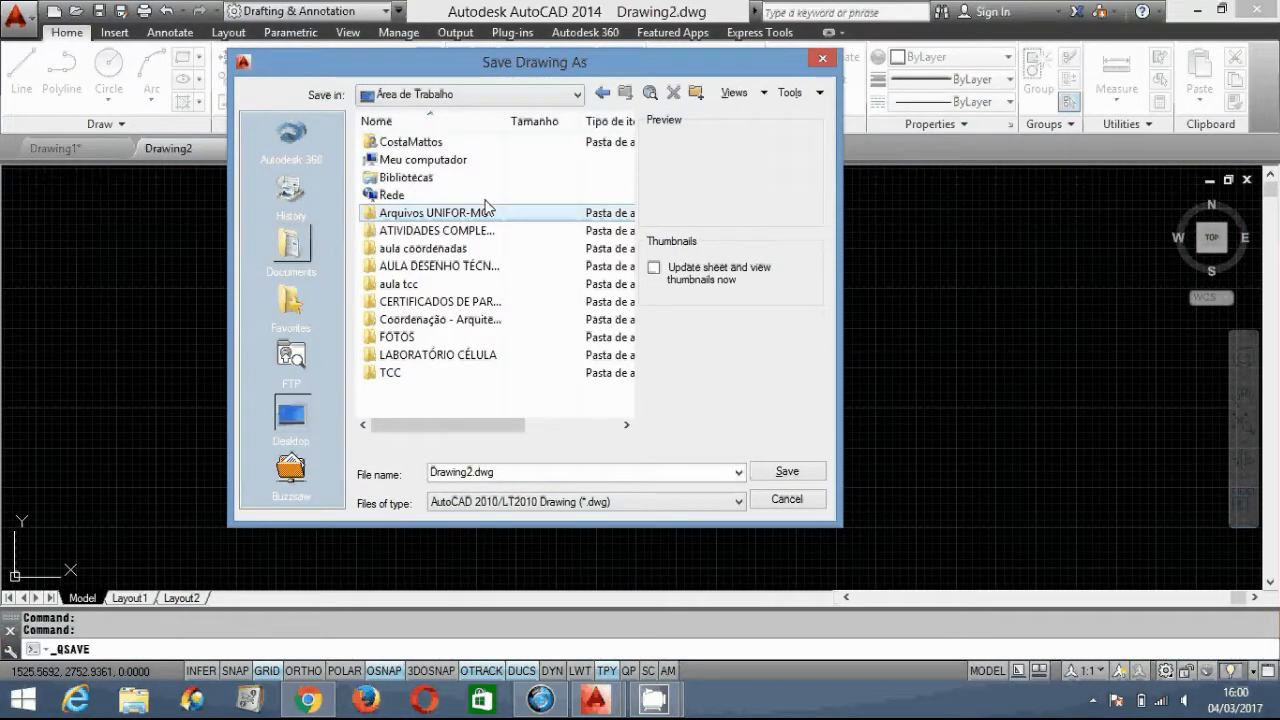
click(599, 471)
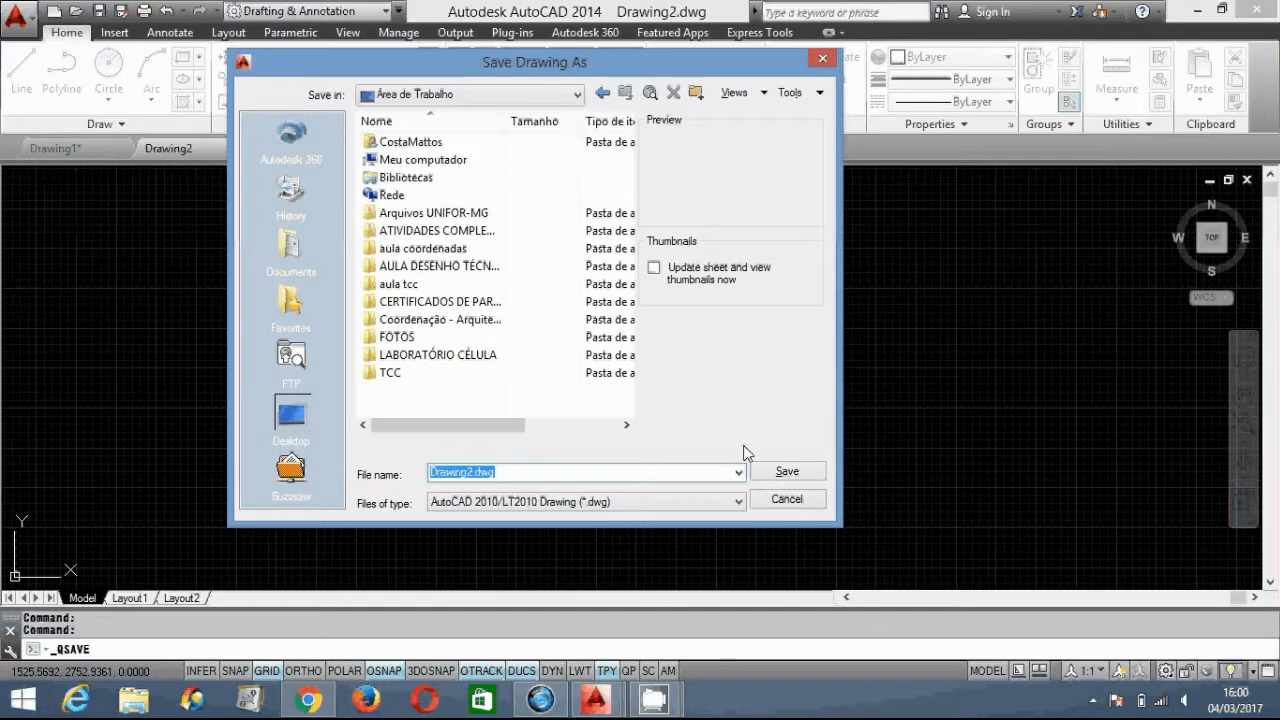
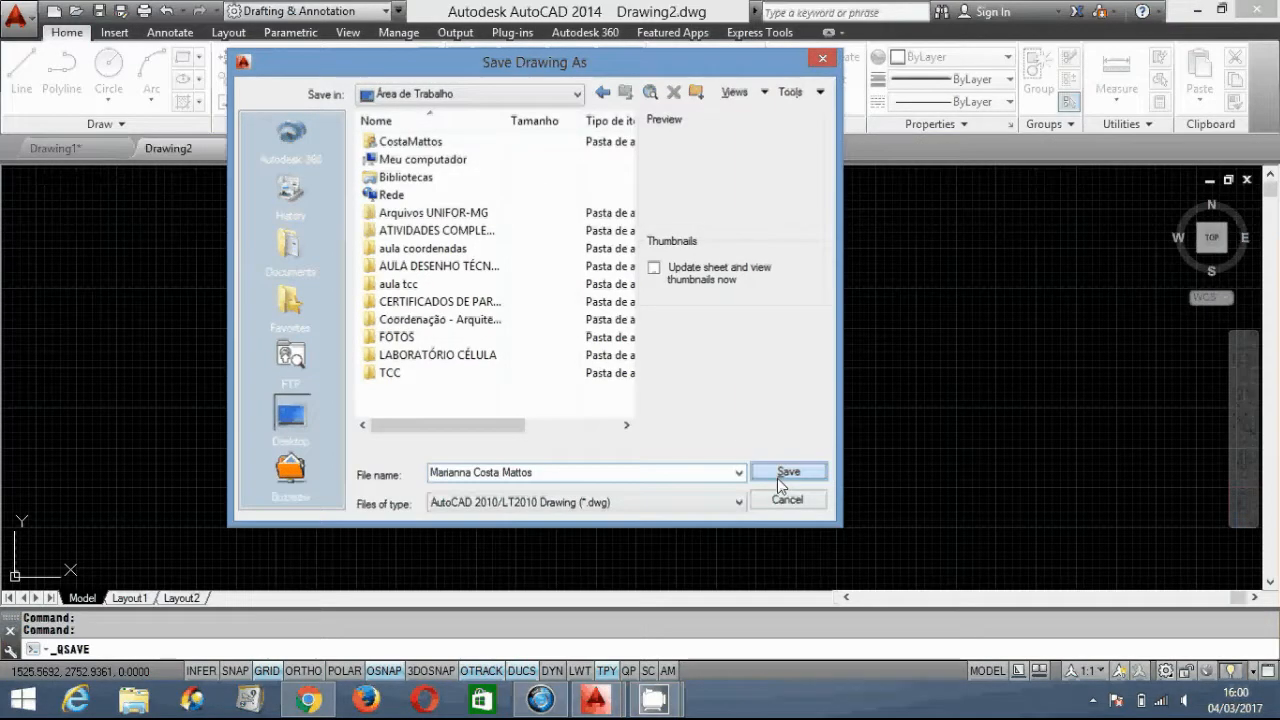
click(777, 478)
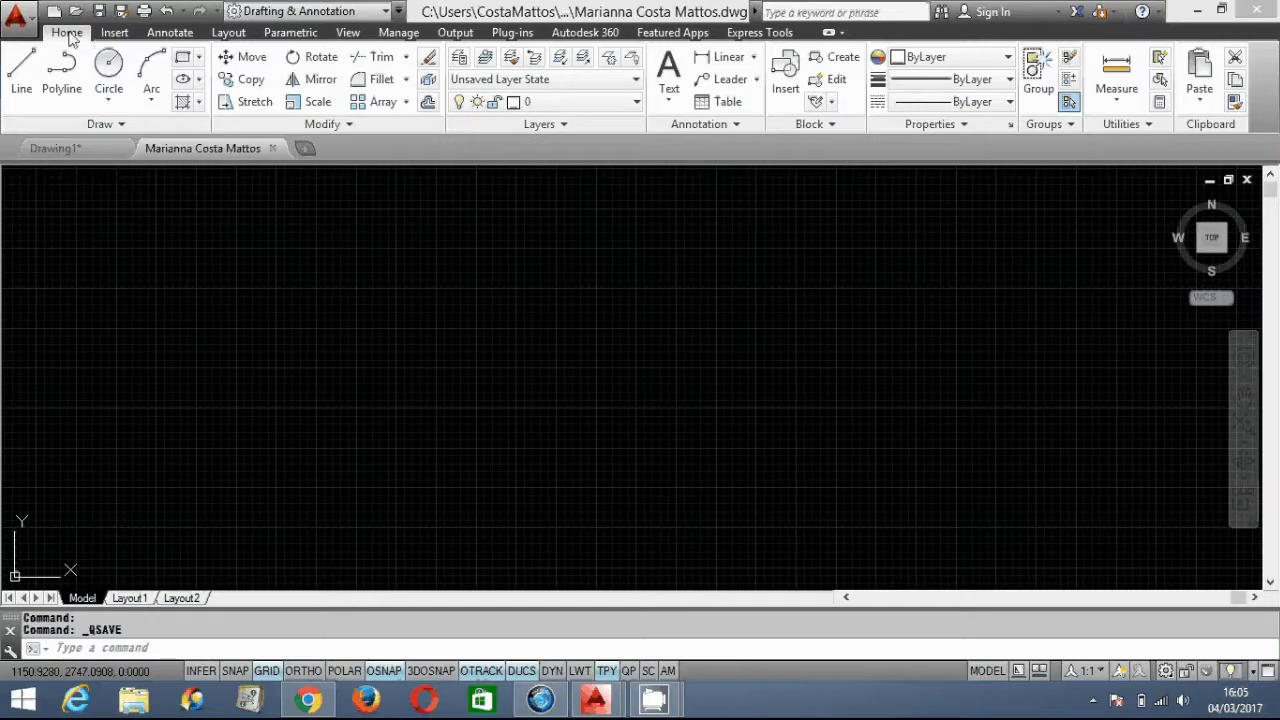
click(114, 33)
click(170, 33)
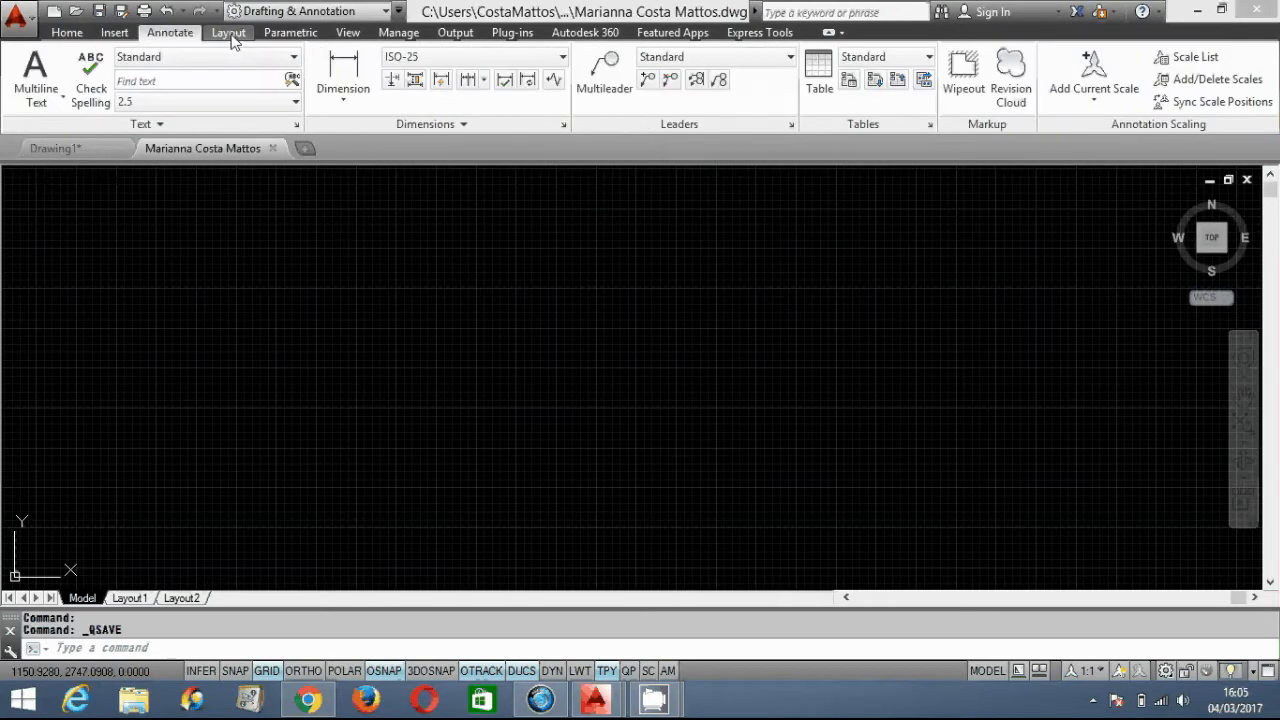
click(288, 35)
click(346, 35)
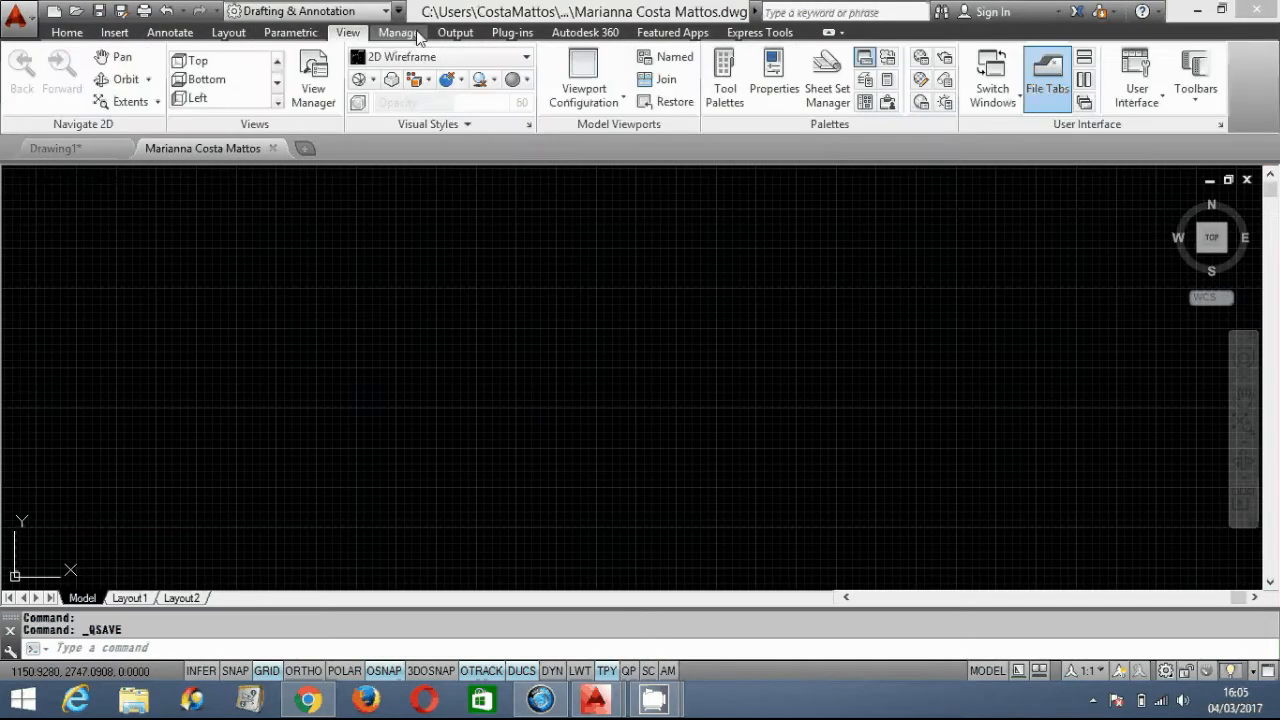
click(416, 35)
click(455, 34)
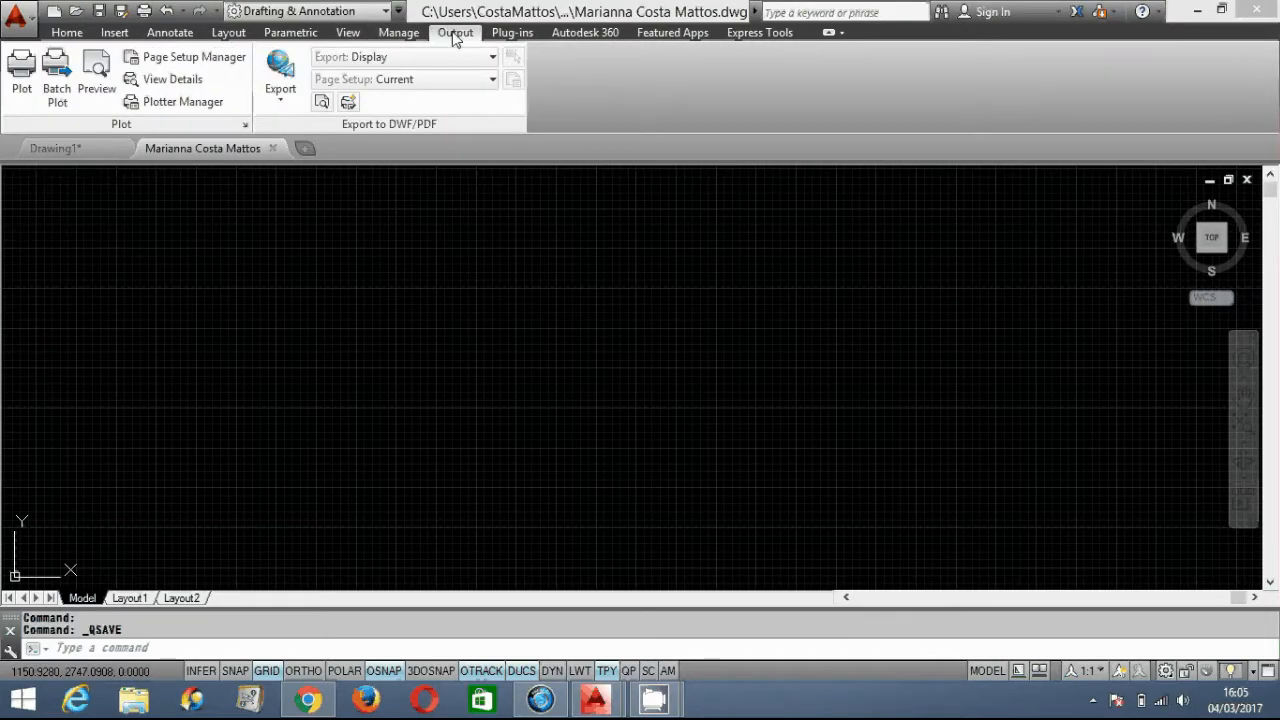
click(512, 33)
click(597, 34)
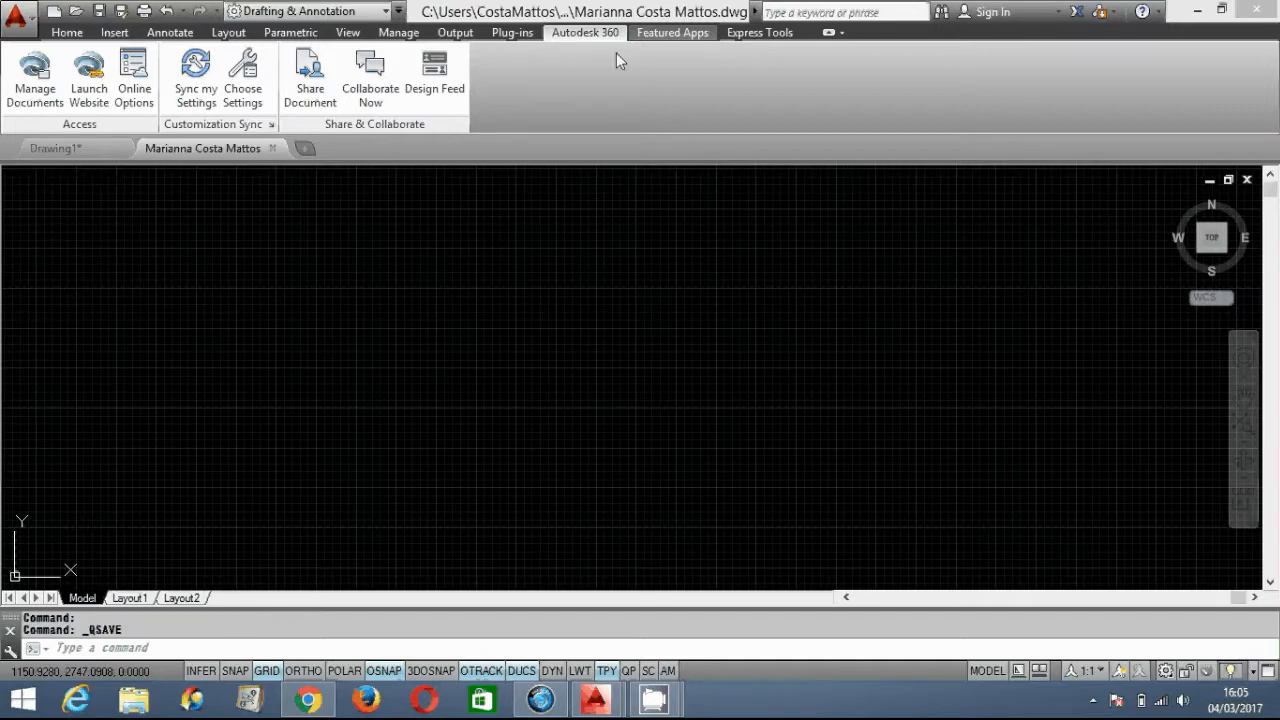
click(66, 33)
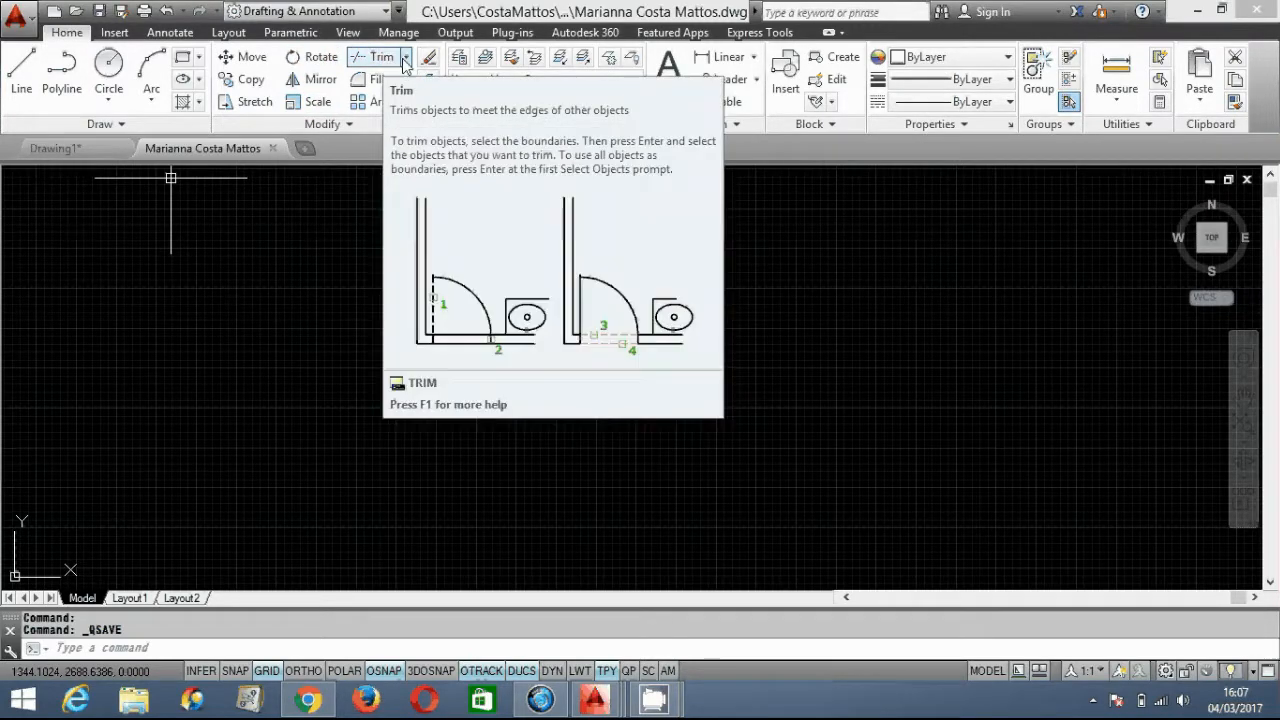
click(405, 58)
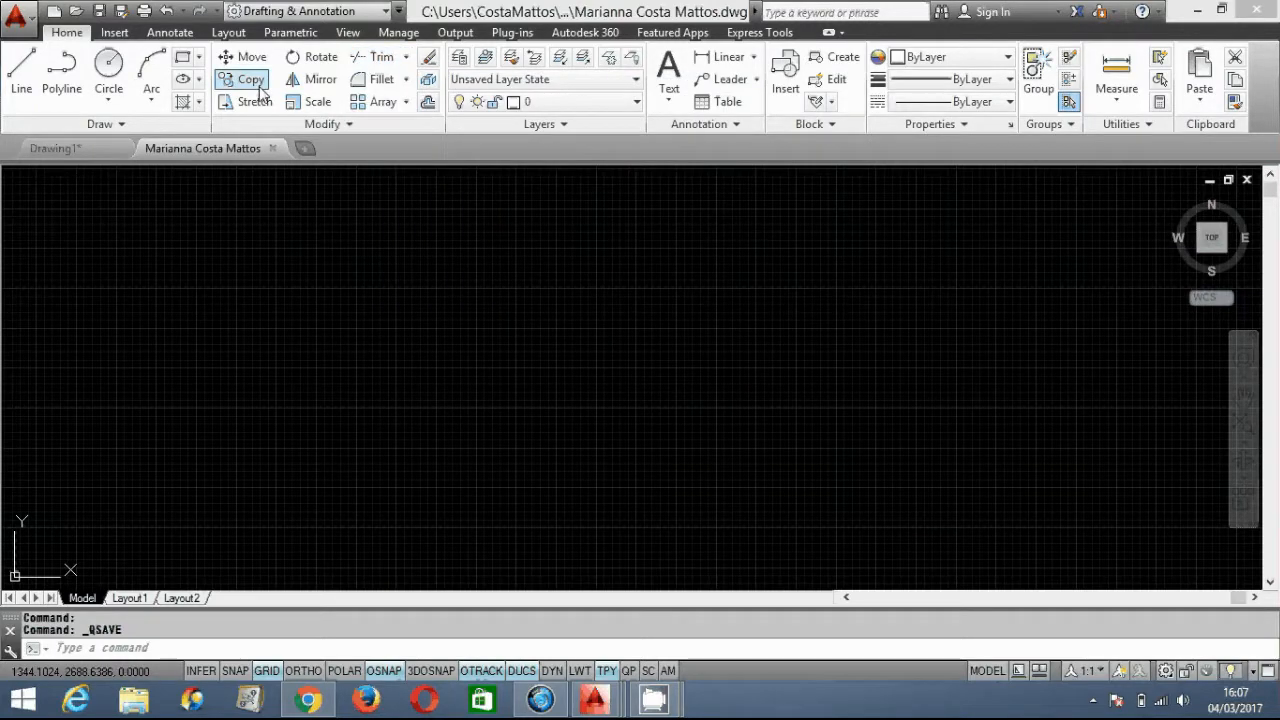
click(407, 81)
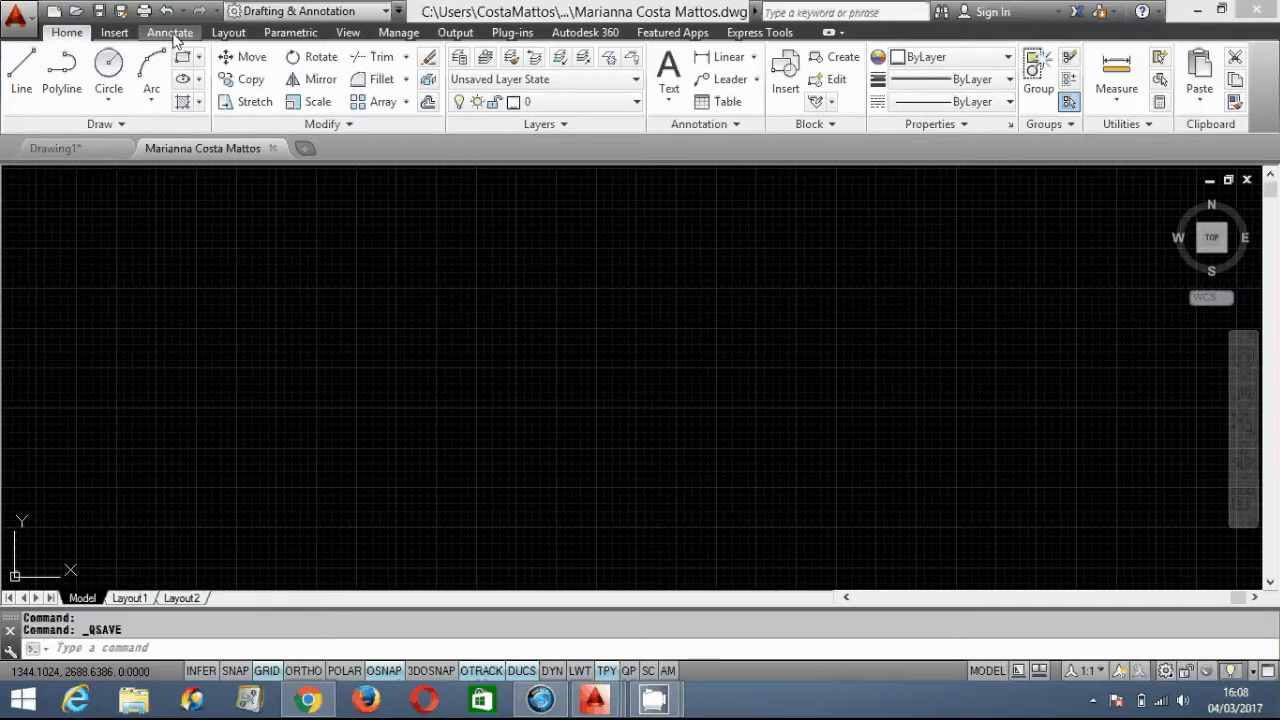
click(170, 33)
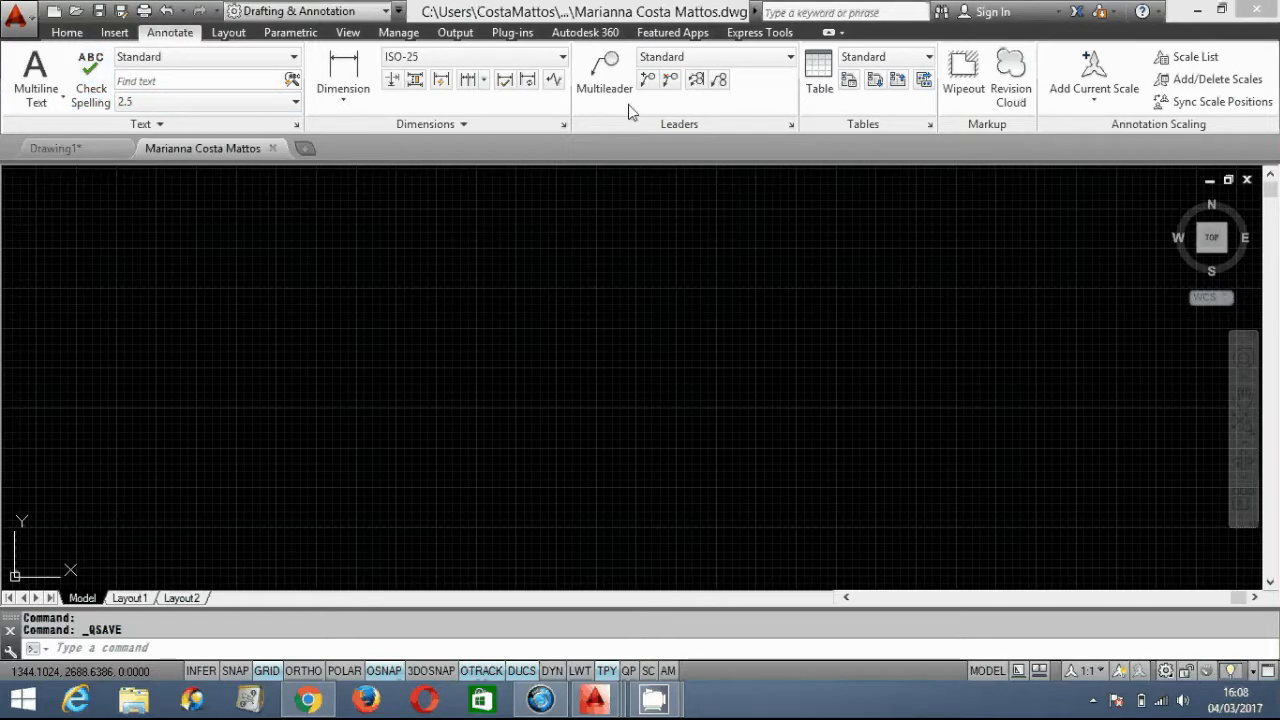
click(62, 33)
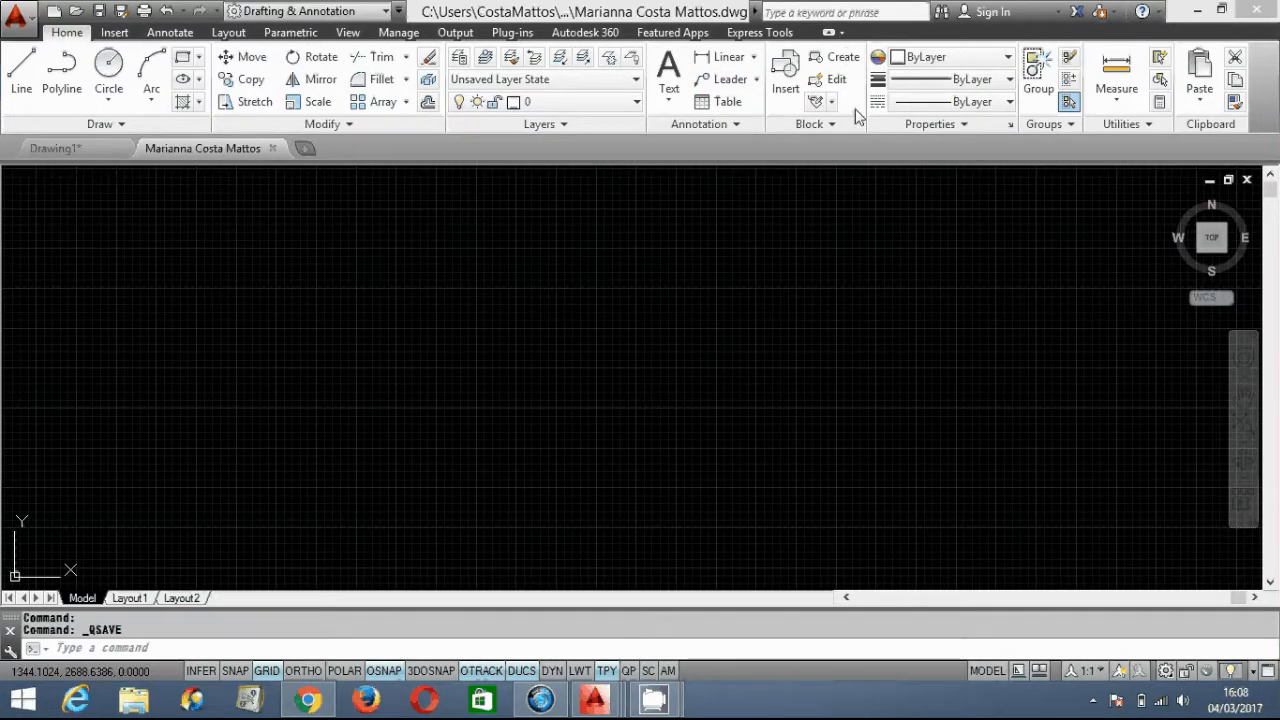
click(115, 33)
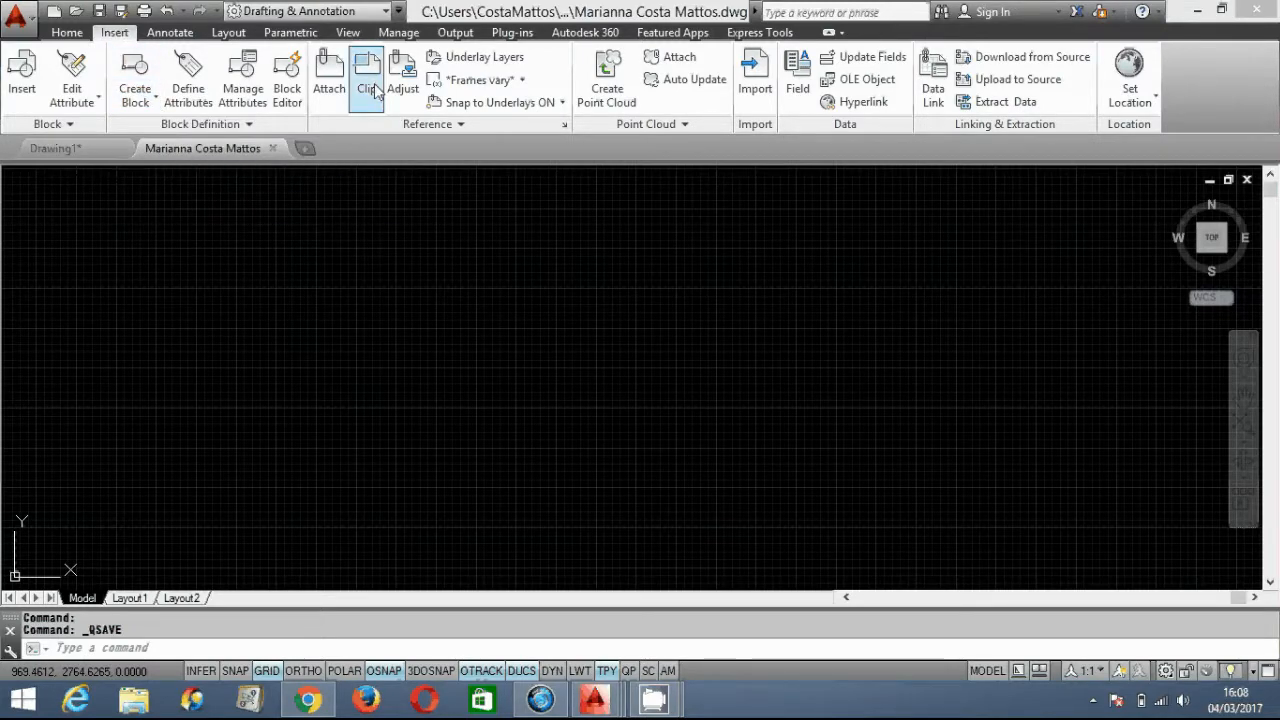
click(76, 36)
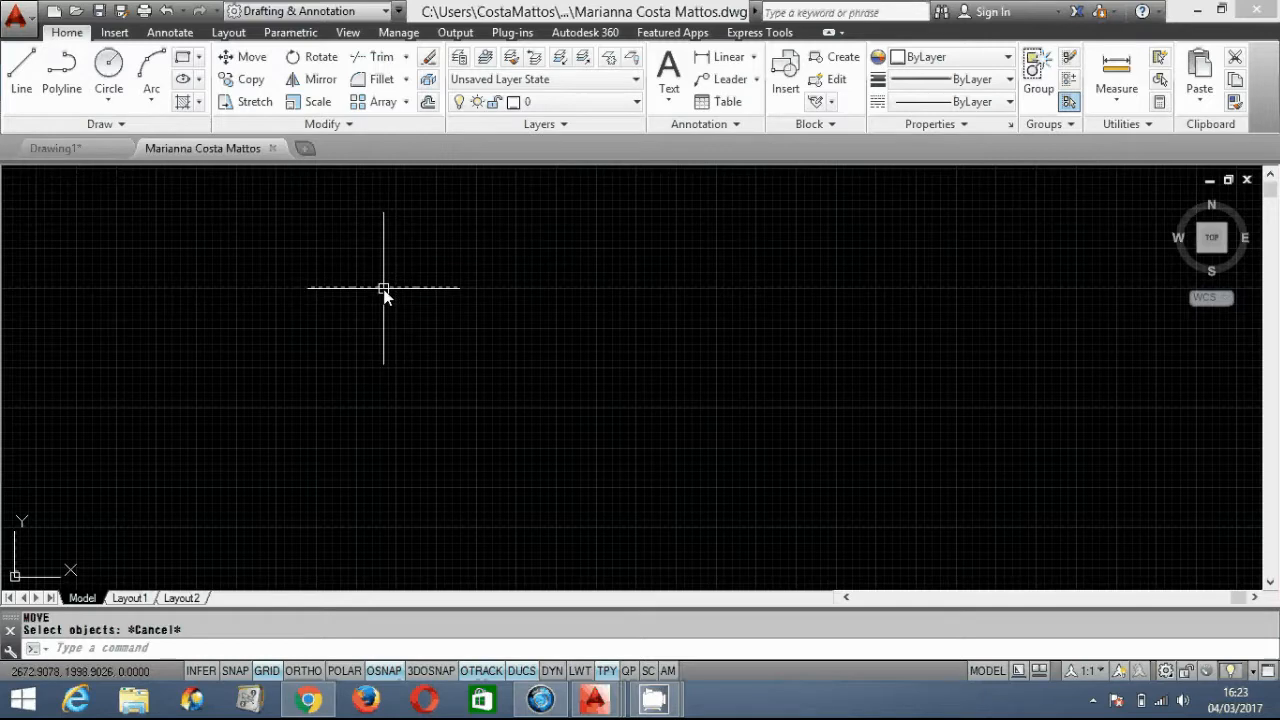
- Draw an open chain of three connected line segments with LINE (L) in the upper-middle area
text(l)
key(Return)
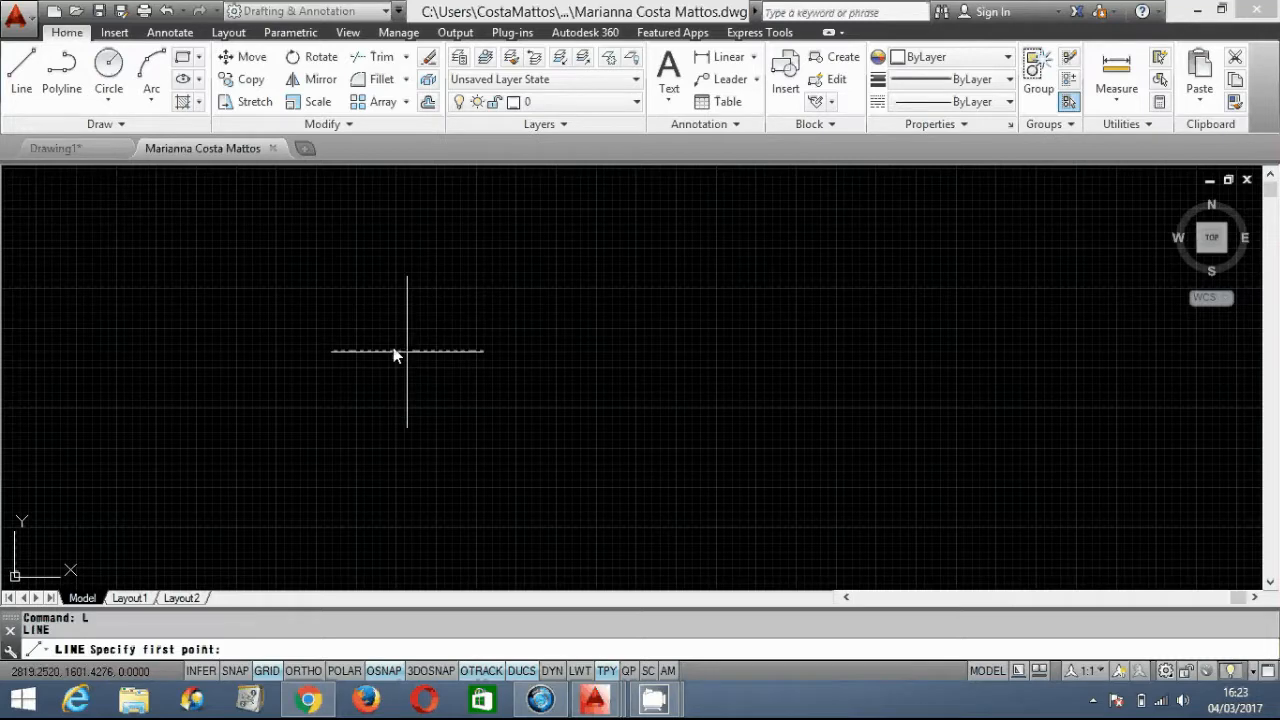
click(448, 331)
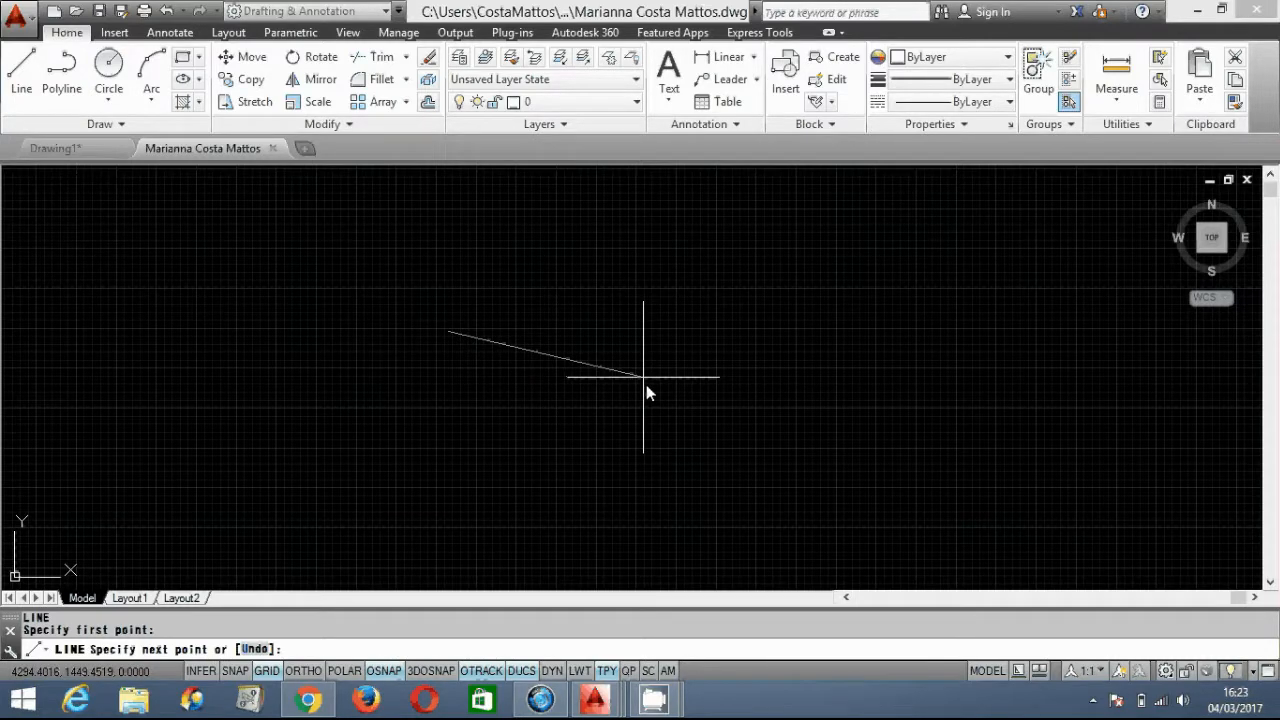
click(545, 322)
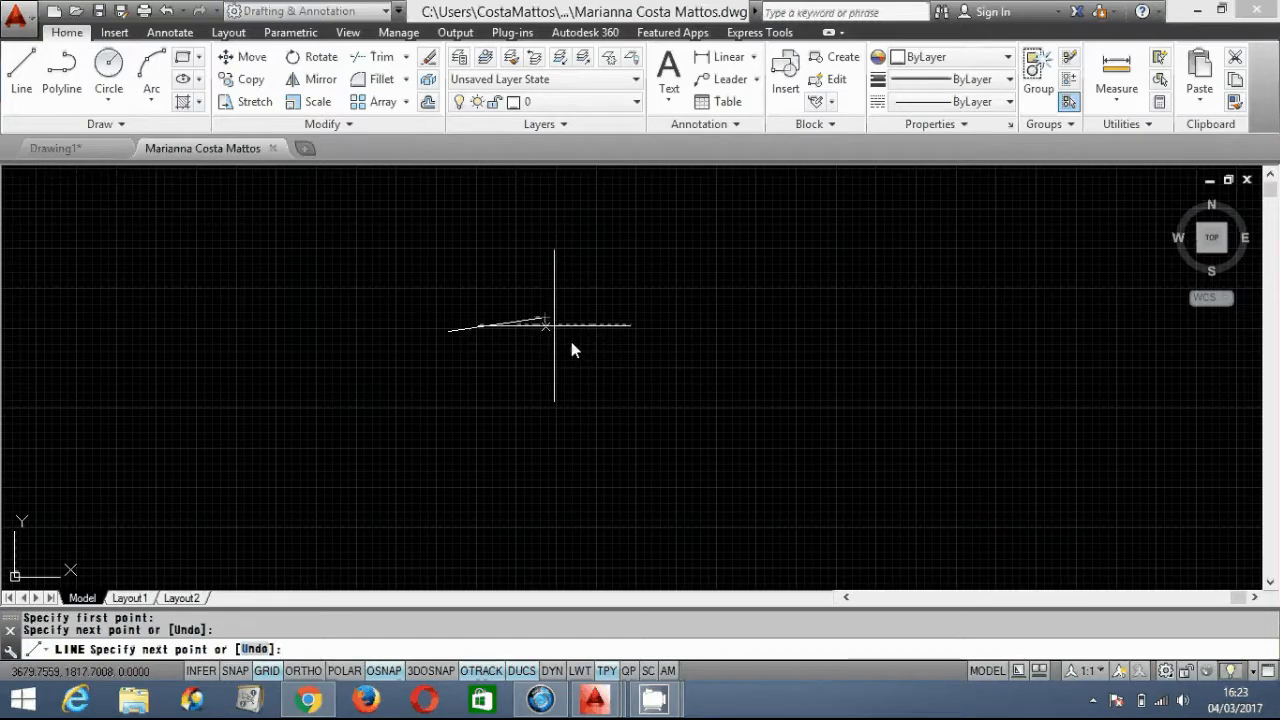
click(581, 364)
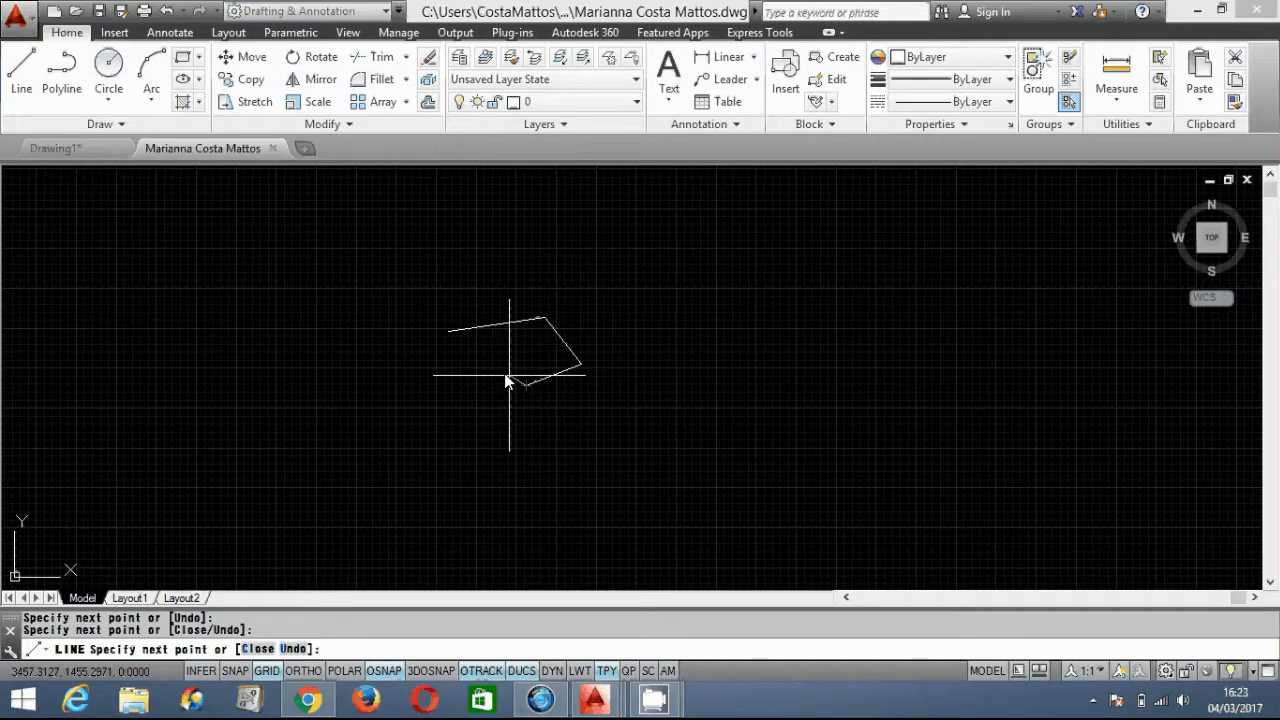
click(490, 362)
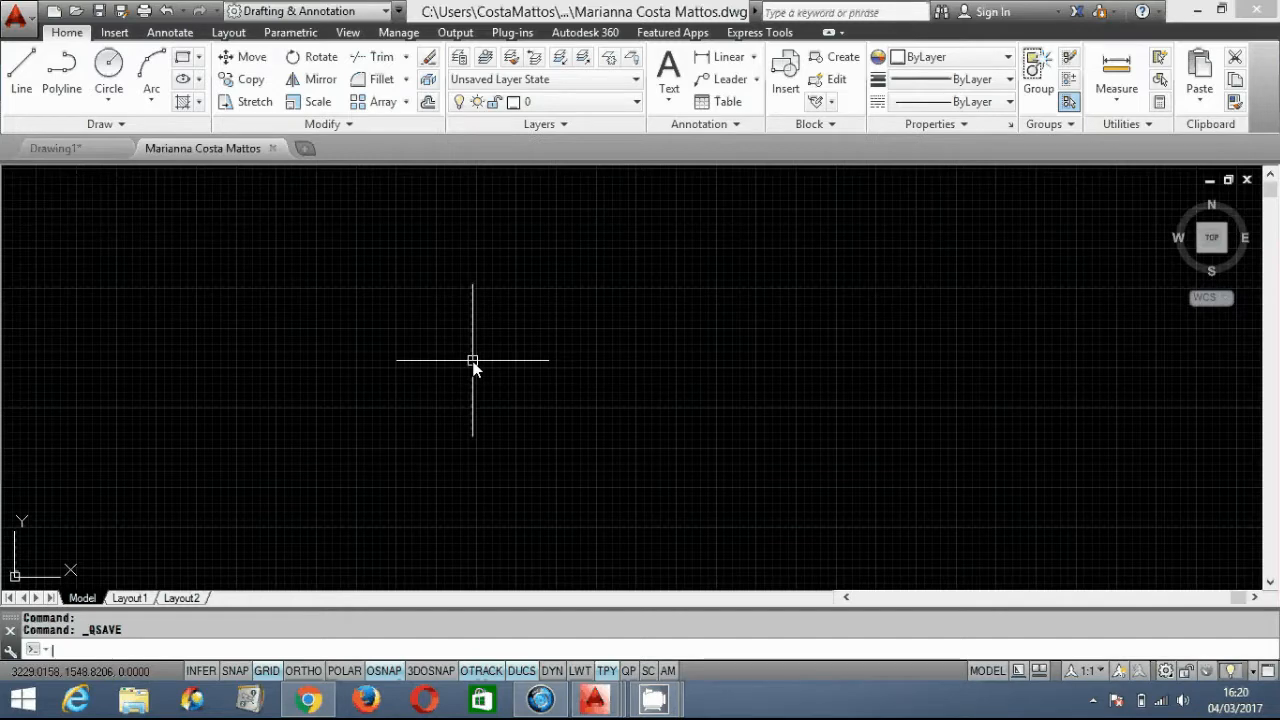
text(L)
key(Return)
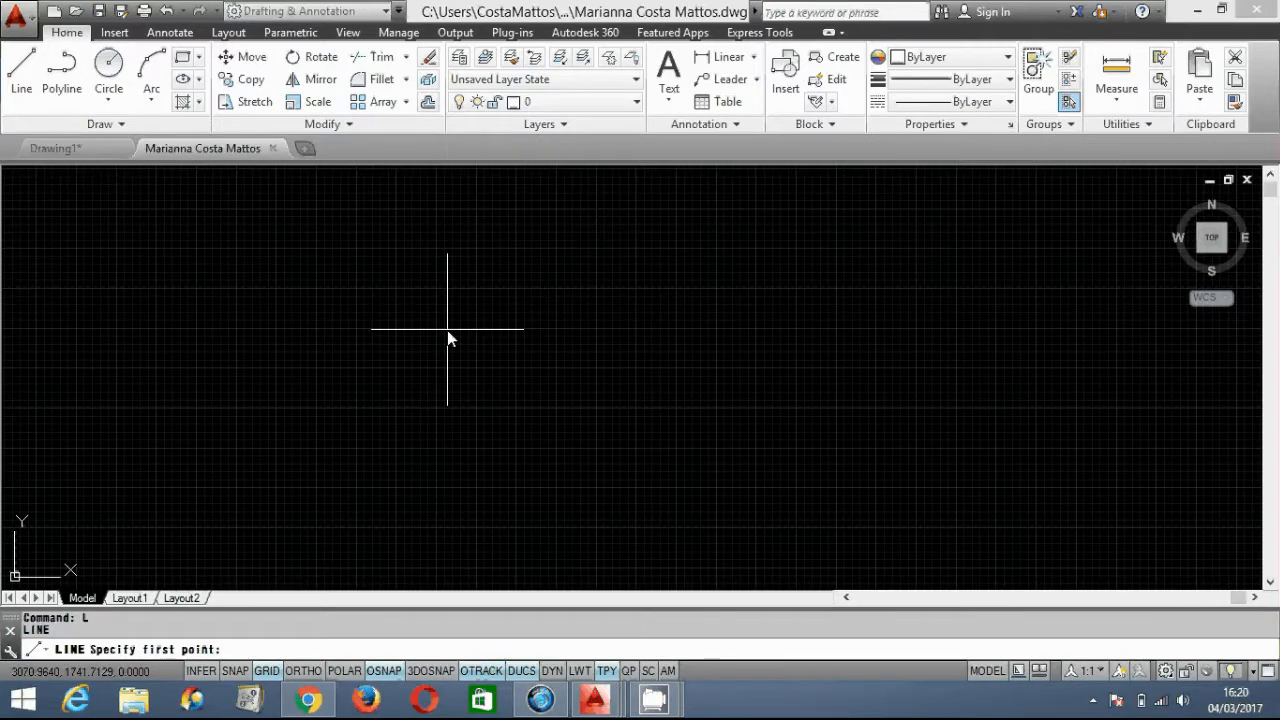
click(329, 301)
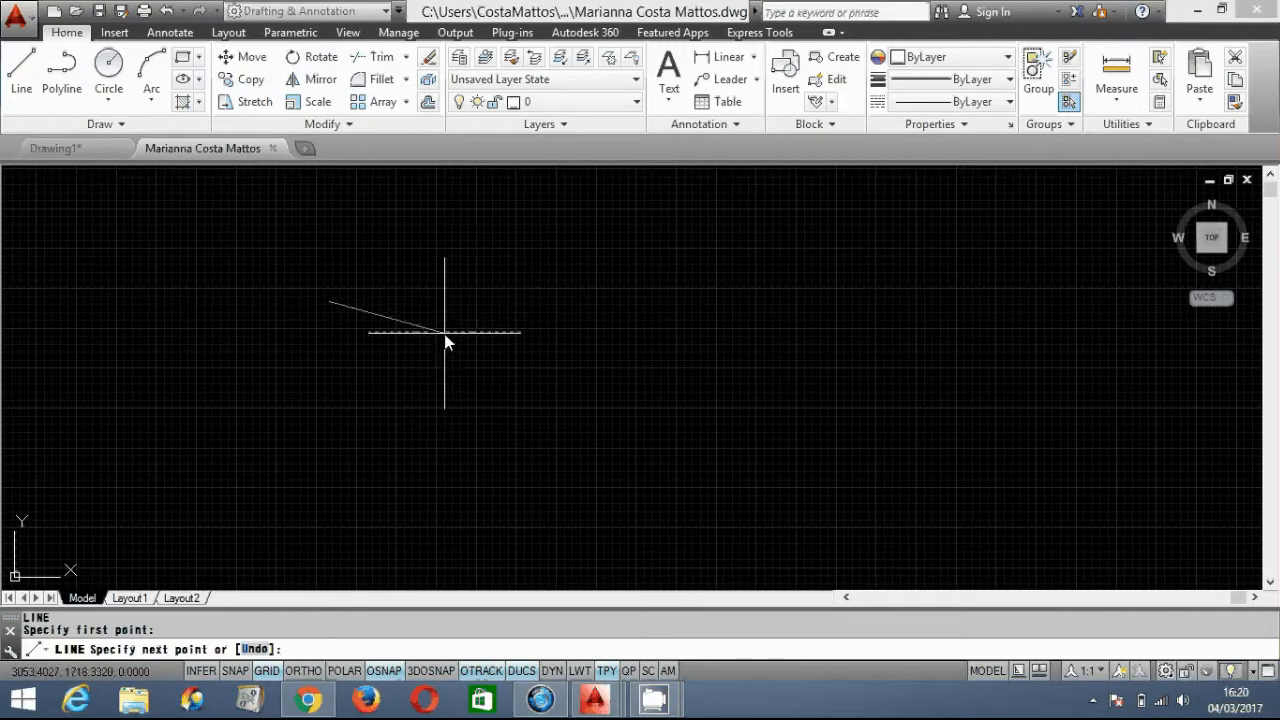
key(Escape)
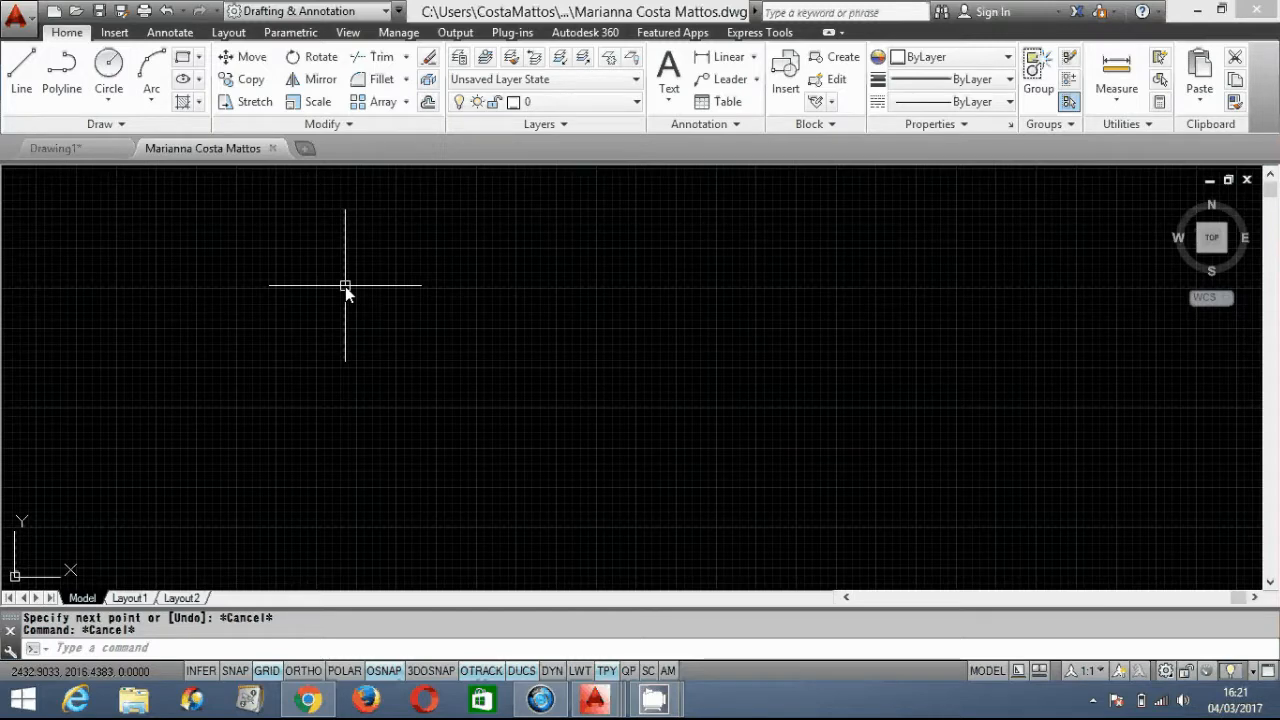
text(m)
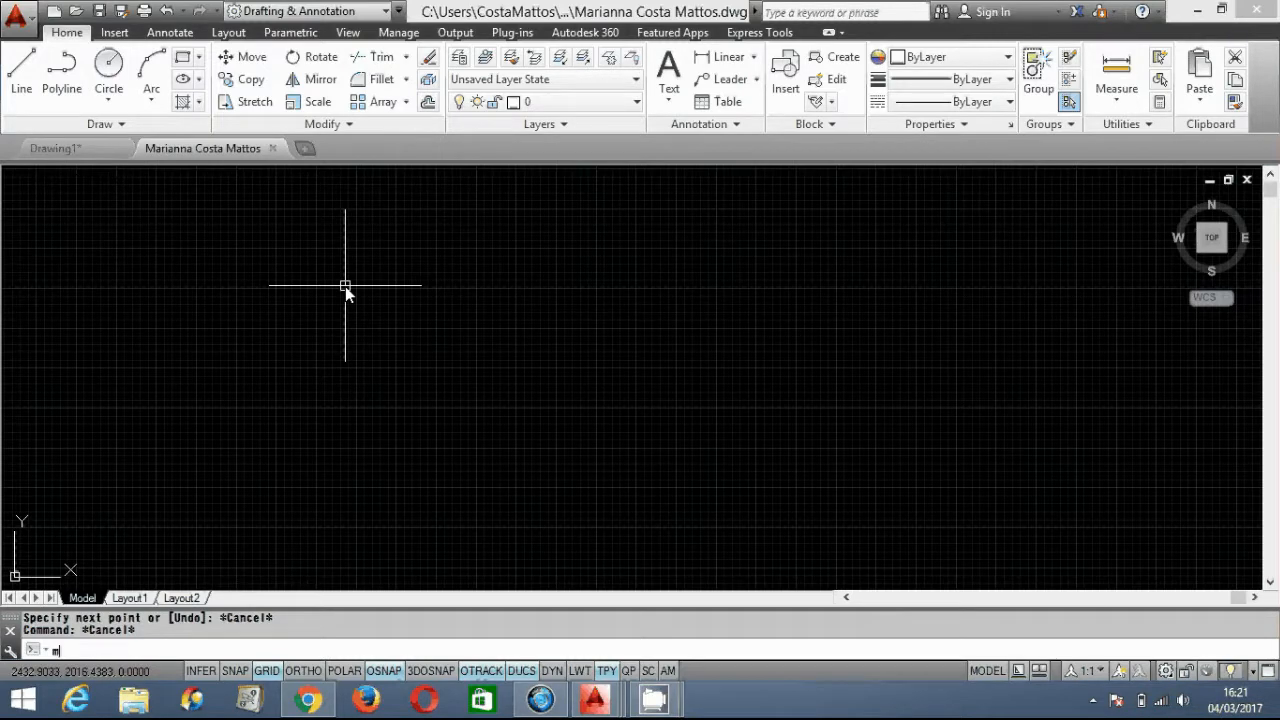
key(Return)
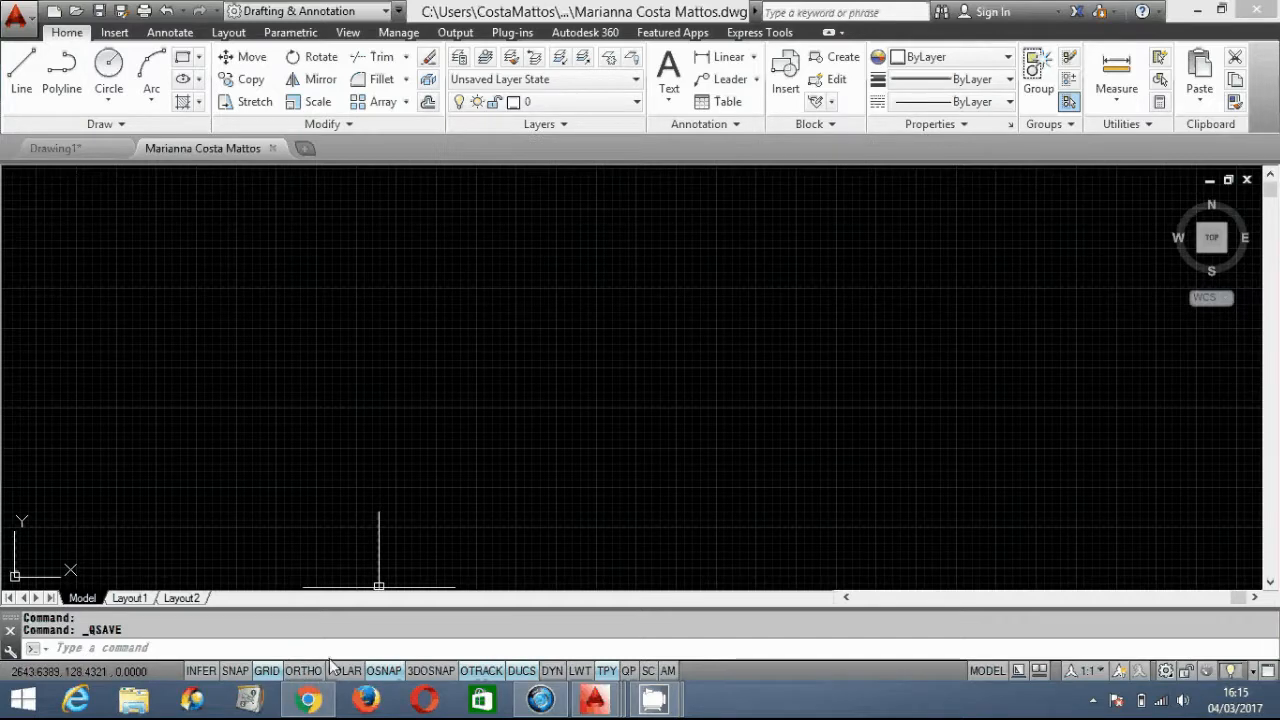
- Turn on 3DOSNAP and switch the status-bar drafting toggles to Use Icons
click(432, 672)
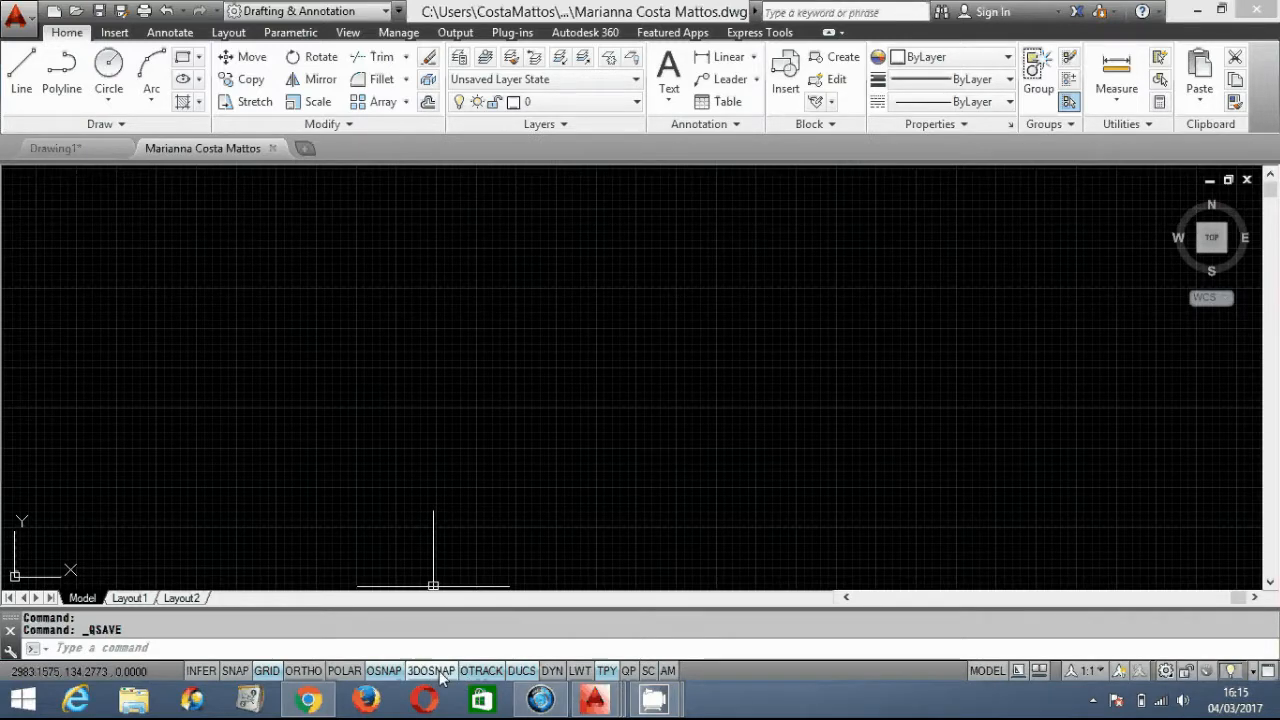
right_click(436, 678)
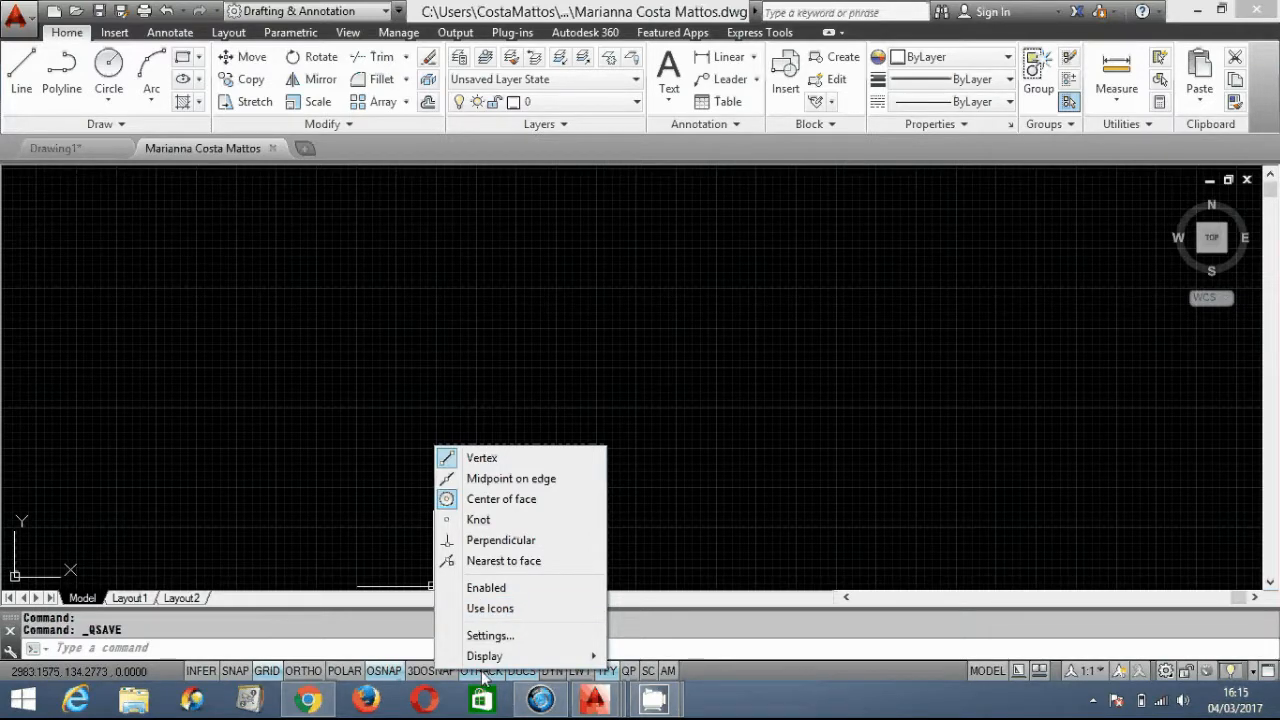
click(476, 610)
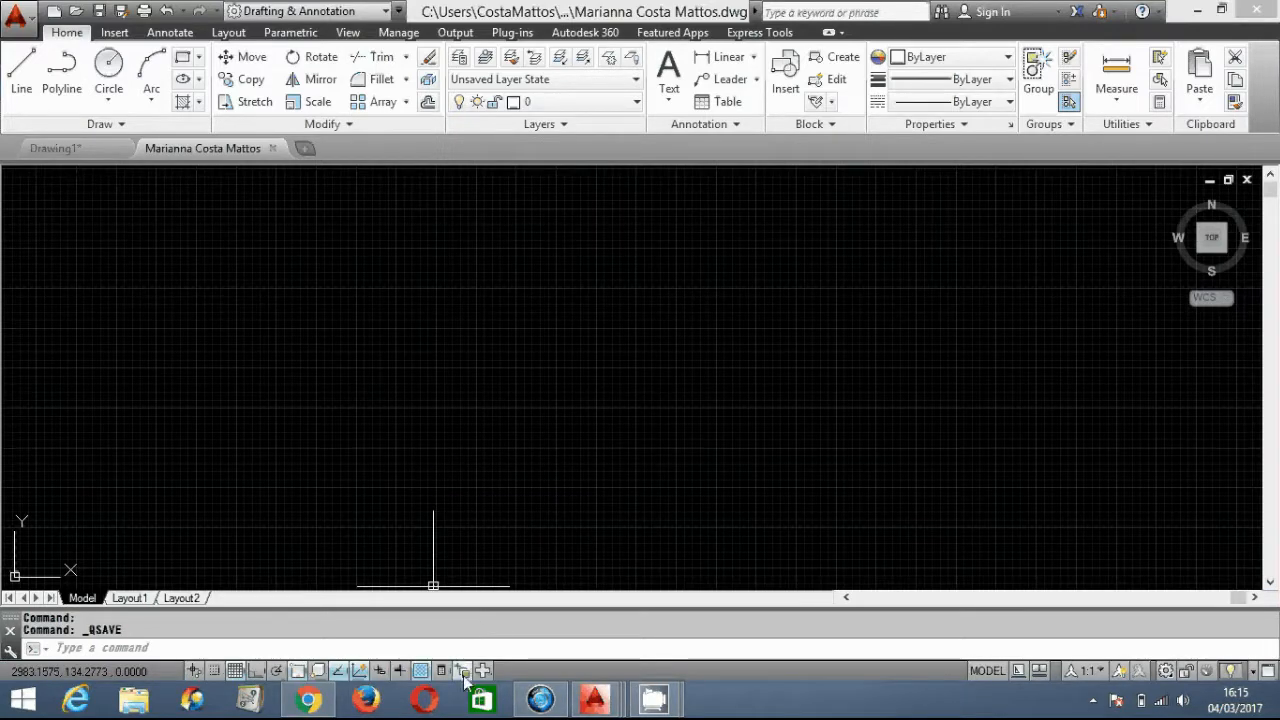
right_click(379, 671)
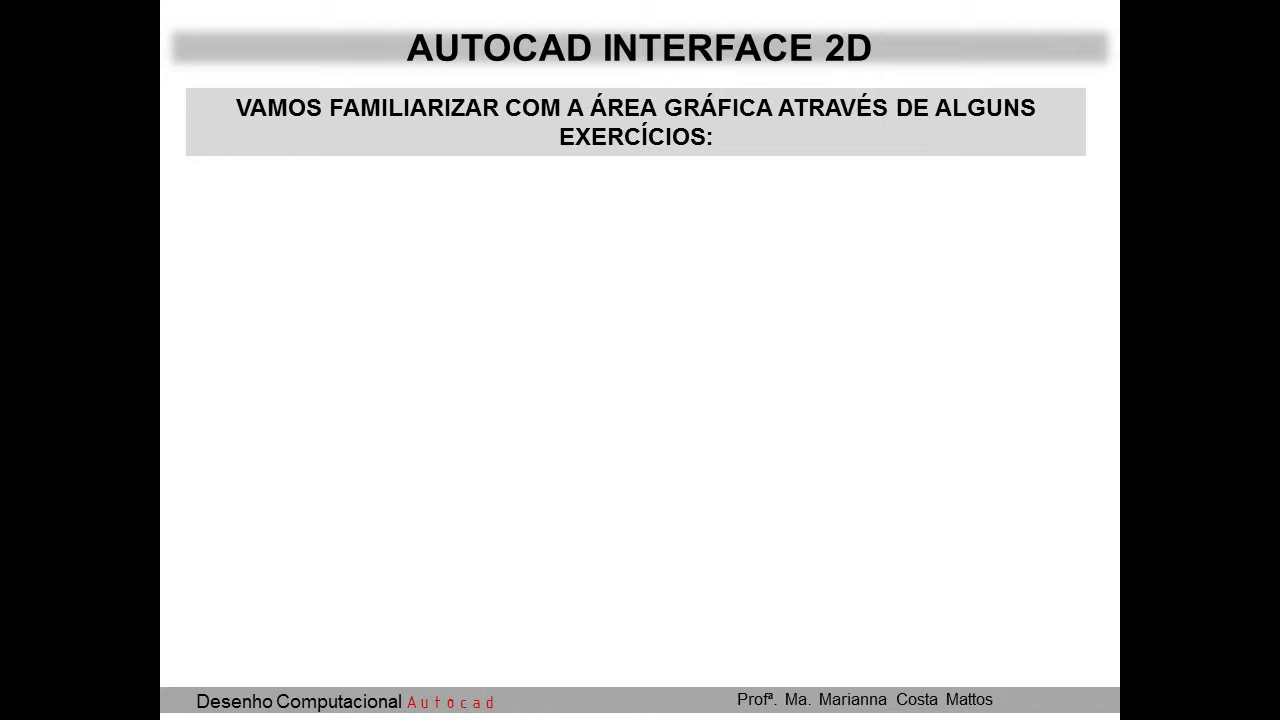
- Reveal exercise 1 on reading cursor coordinates in the status bar
key(Right)
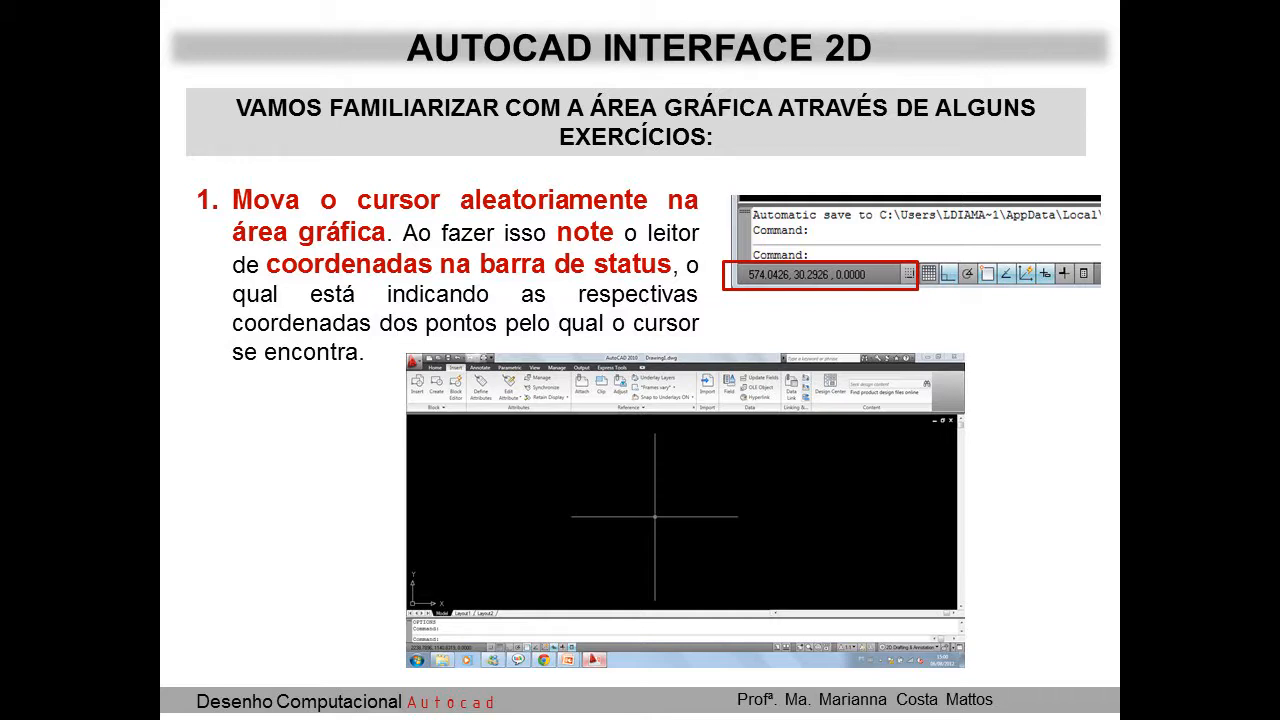
- Advance through the RETÂNGULOS DE SELEÇÃO slides to the blue left-to-right selection window explanation
key(Right)
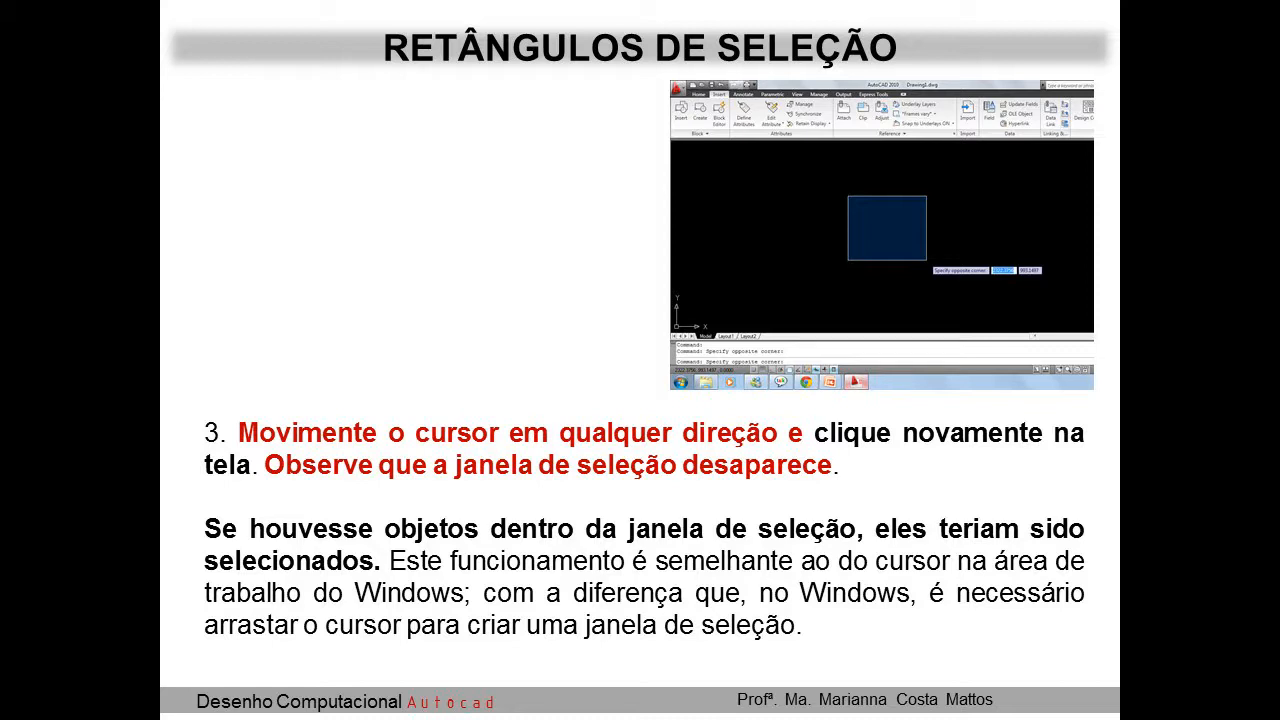
key(Right)
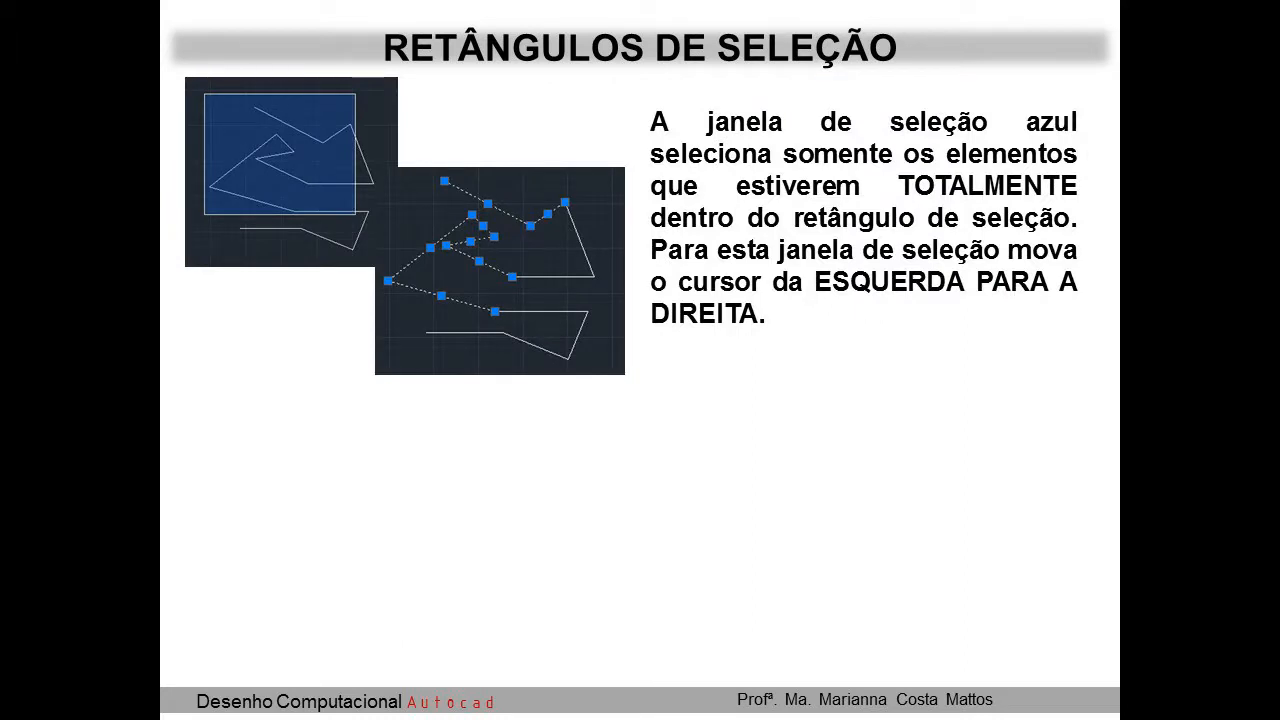